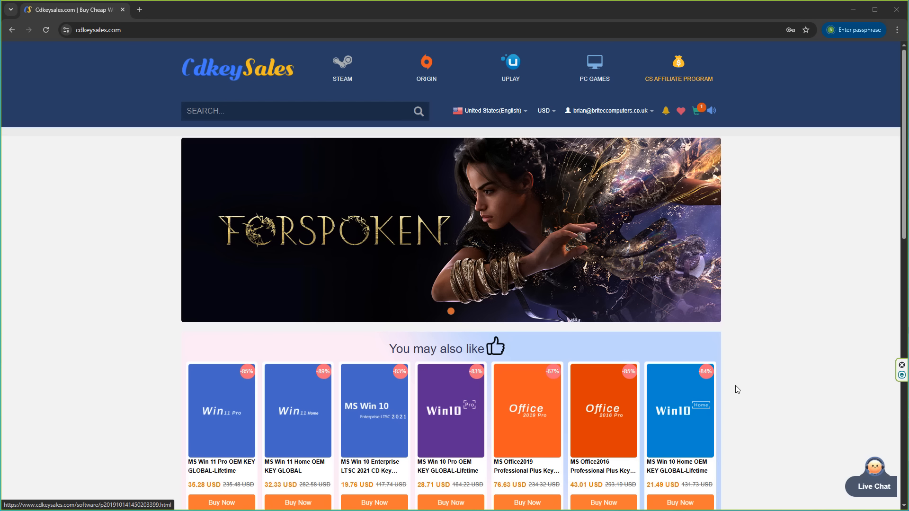
Order one MS Win 11 Pro OEM key on Cdkeysales and apply promotion code BR09 at checkout
click(217, 503)
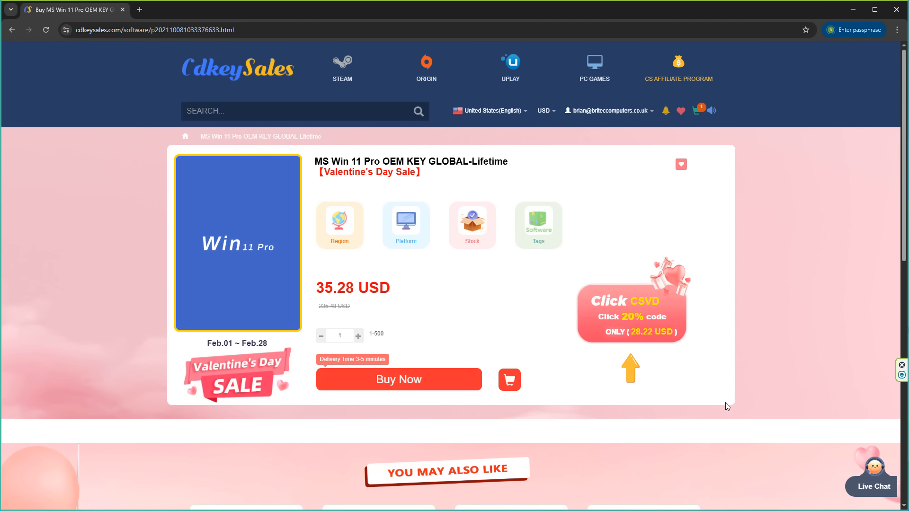
click(396, 392)
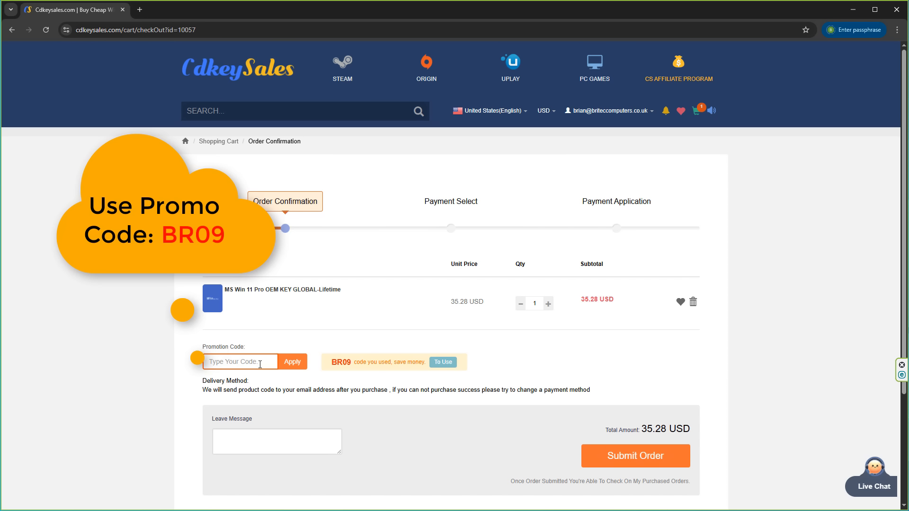
text(BR09)
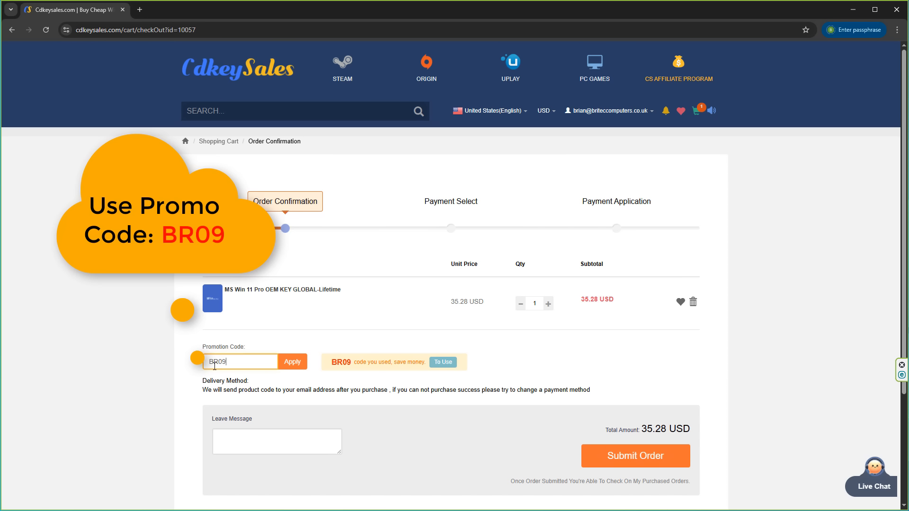
click(289, 366)
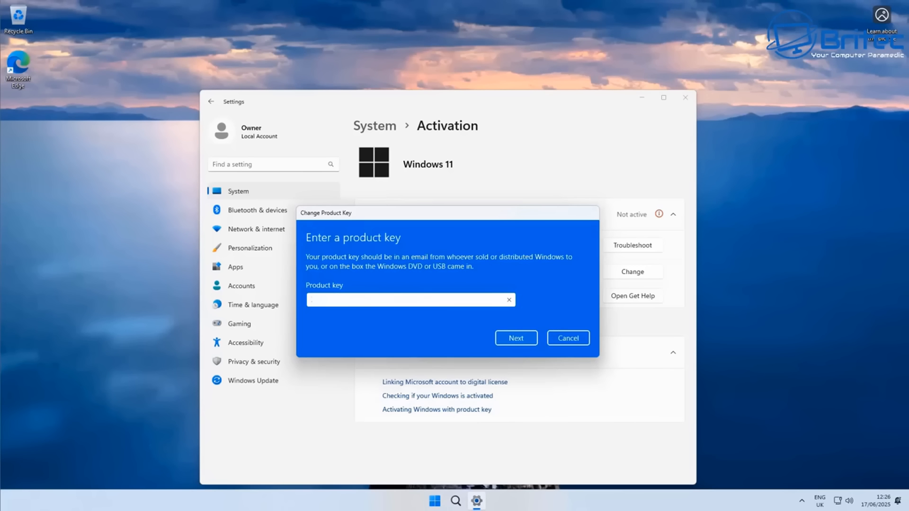
Submit the Windows product key in the activation settings and activate Windows
click(515, 338)
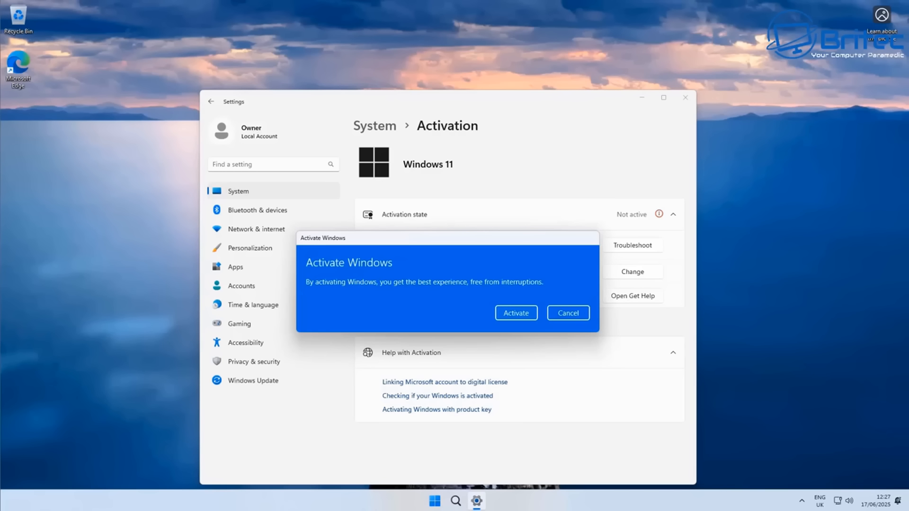
click(516, 313)
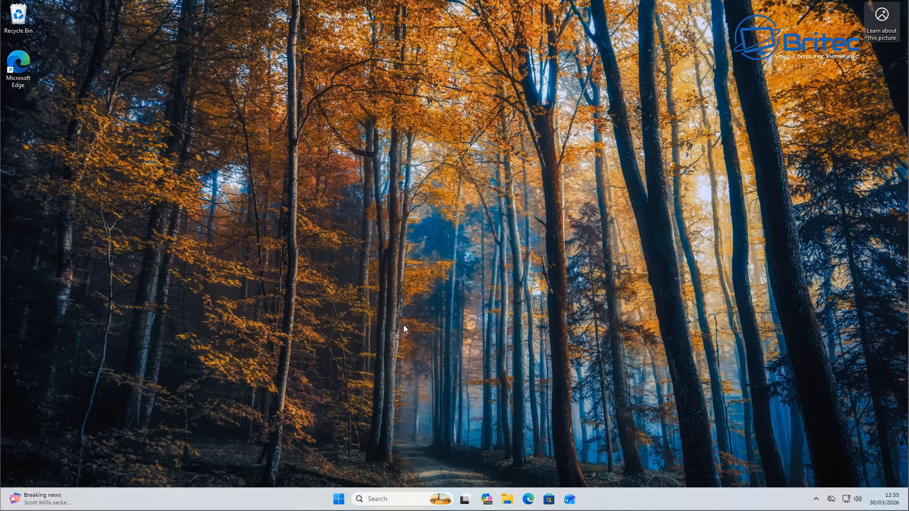
Search Windows for "windows firewall", open Windows Defender Firewall with Advanced Security and move its window toward the desktop's centre
click(342, 498)
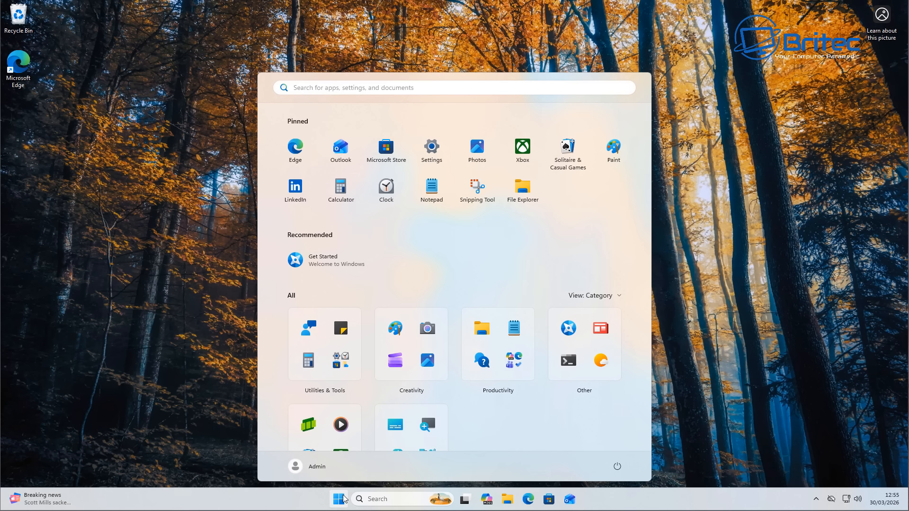
text(windows fire)
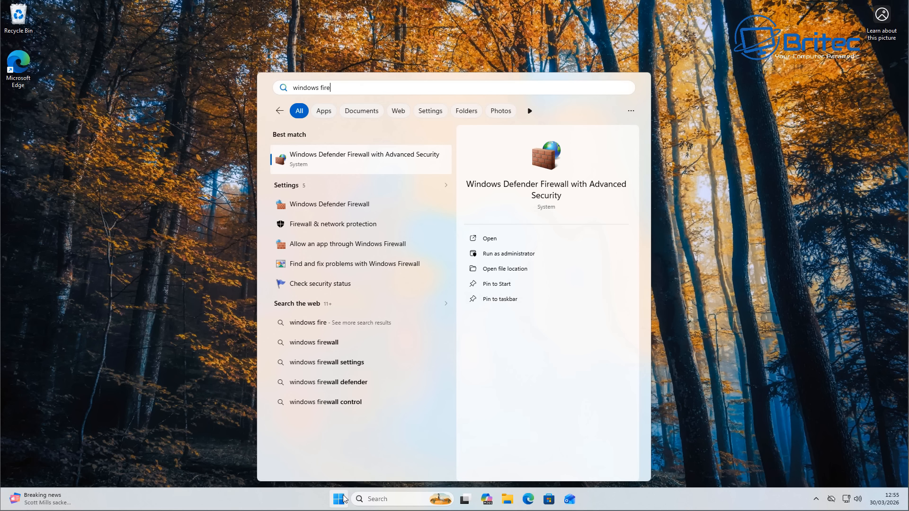
text(wall)
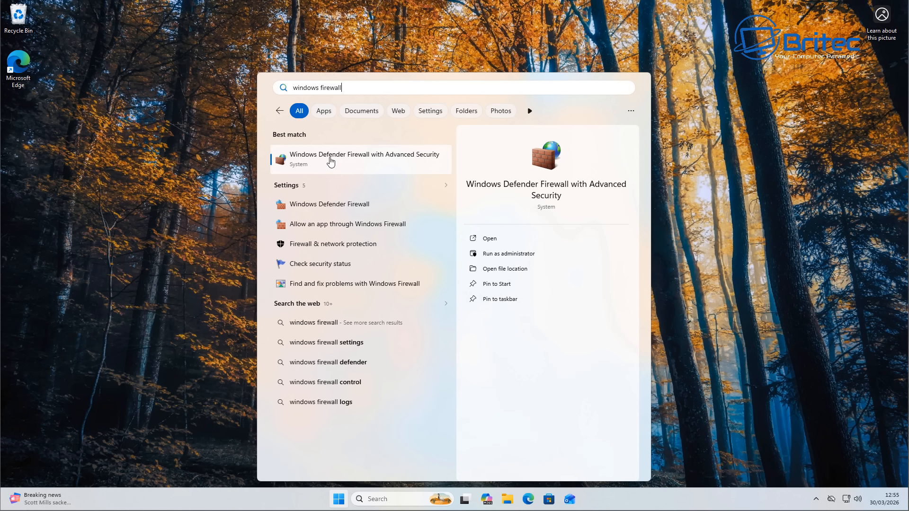
click(331, 162)
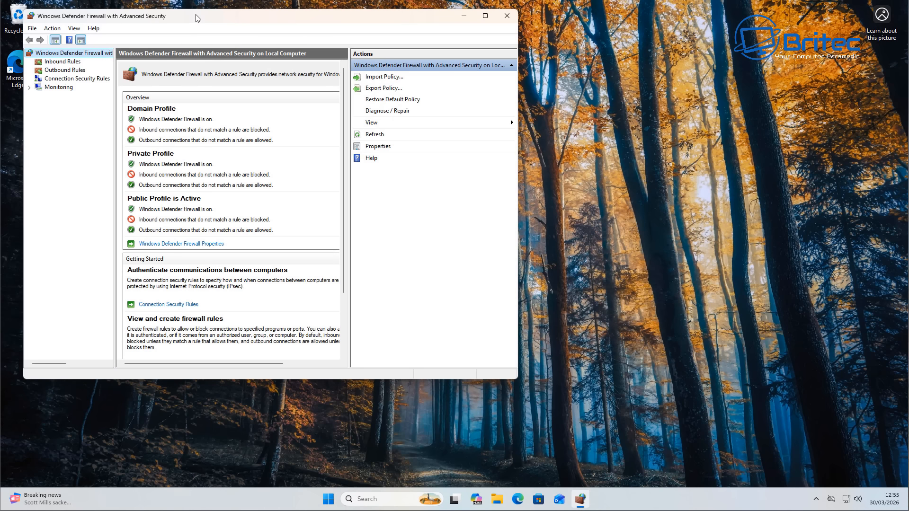
drag(197, 16, 376, 69)
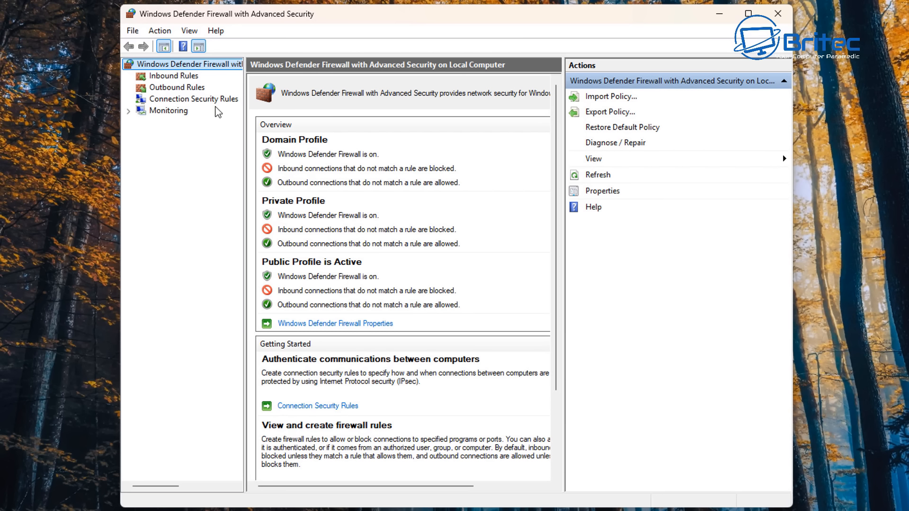
Start a custom outbound rule for all programs and any protocol, and limit its remote scope to specific IP addresses
click(176, 89)
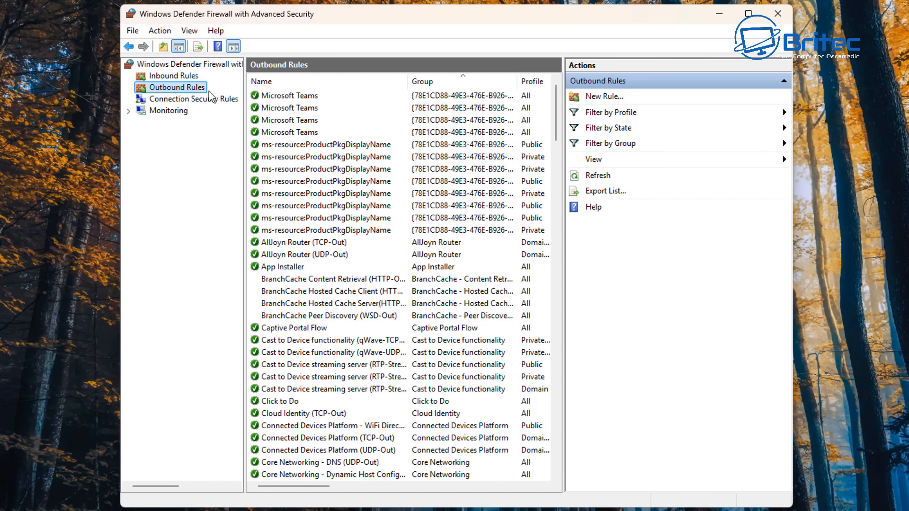
click(604, 96)
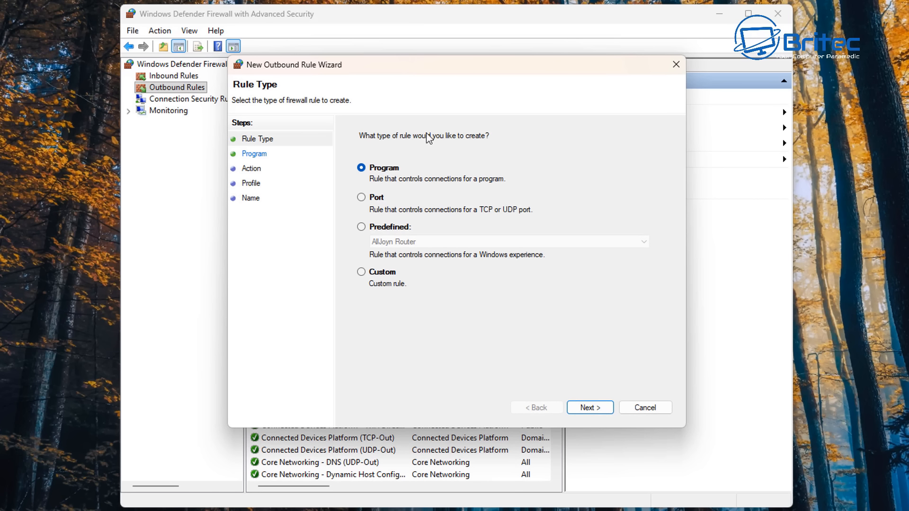
click(361, 273)
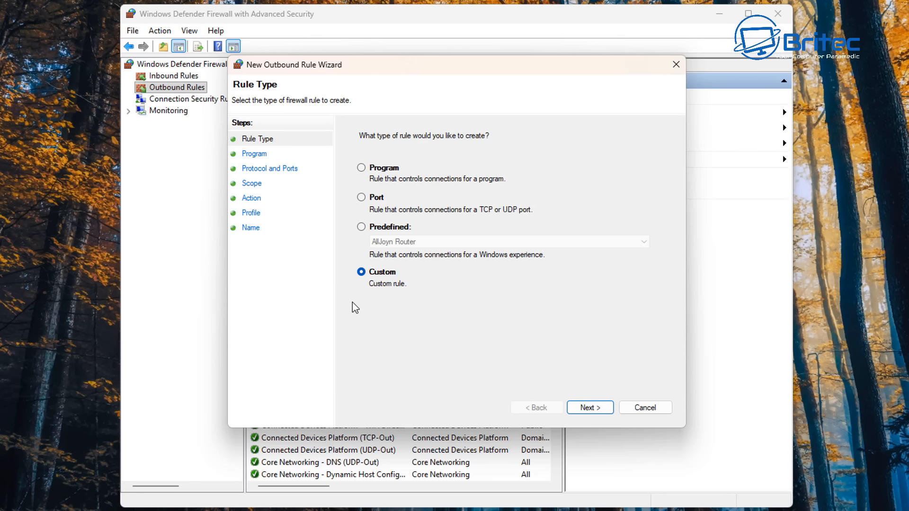
click(593, 409)
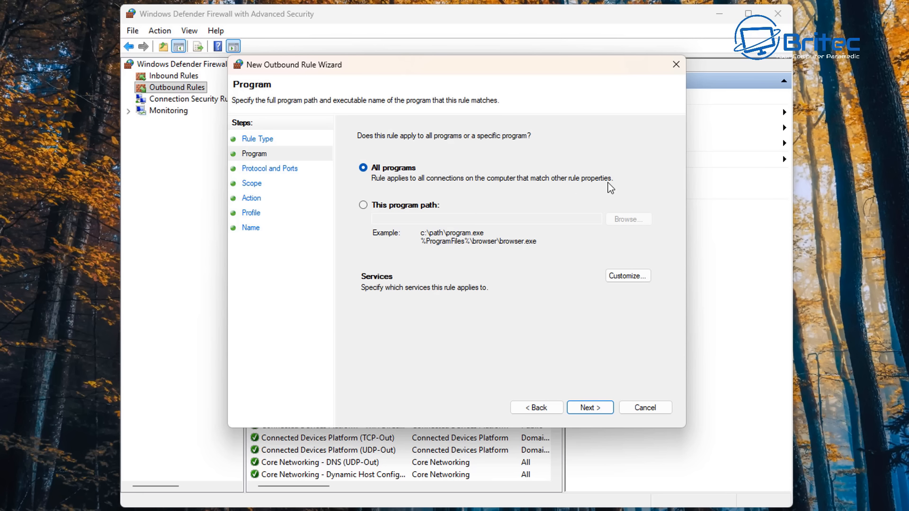
click(596, 413)
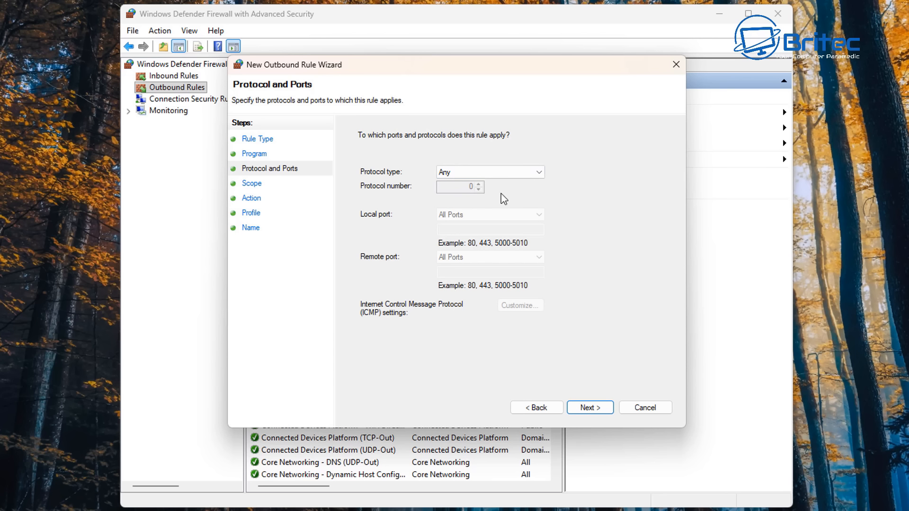
click(590, 408)
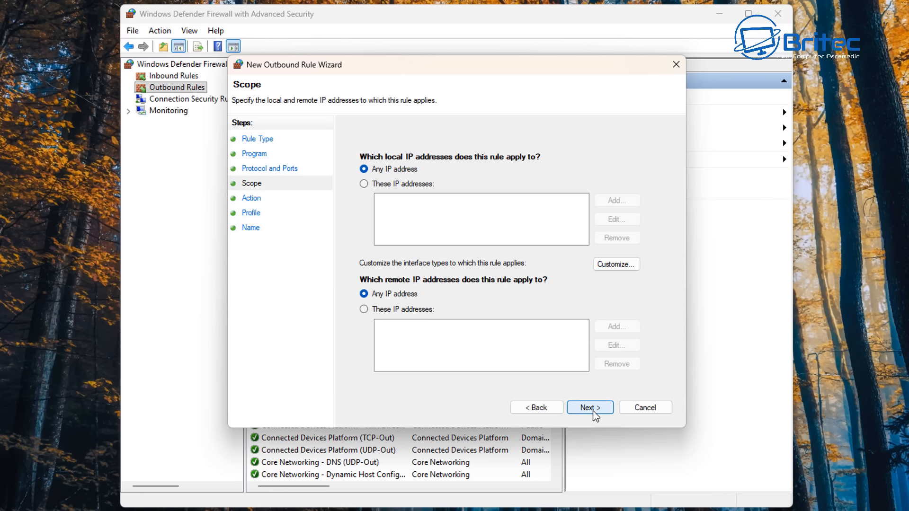
click(363, 309)
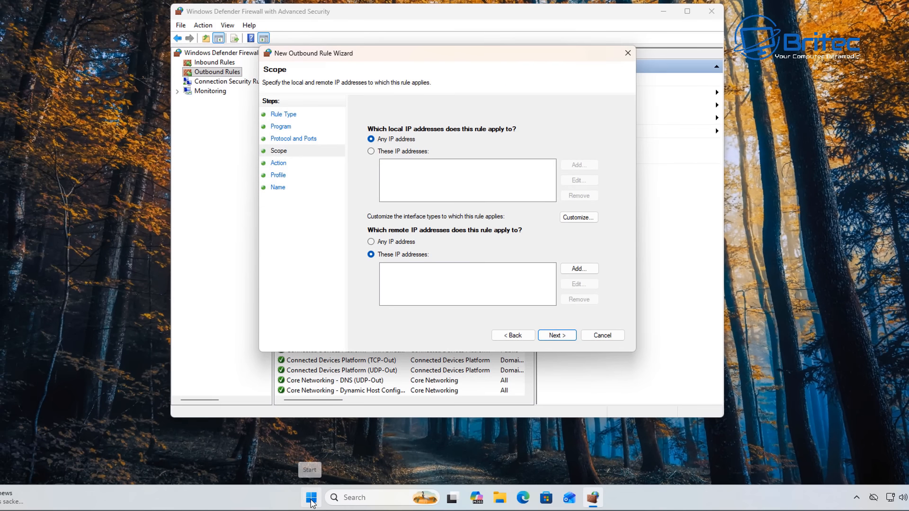
Open Command Prompt as administrator and move its window over the rule wizard
key(super)
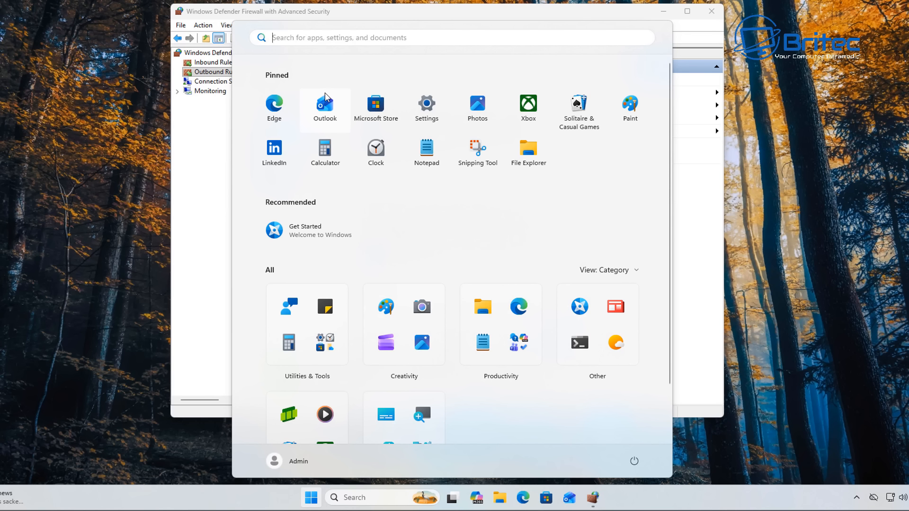
text(cmd)
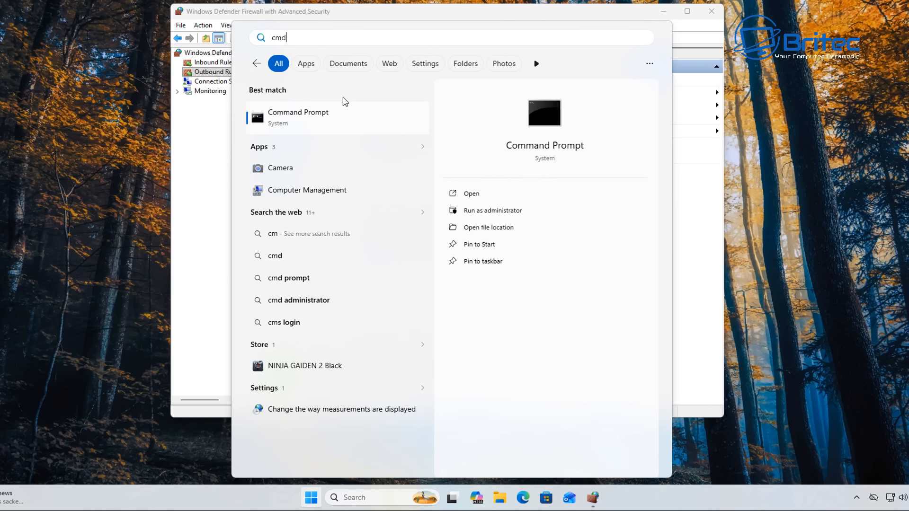
click(480, 214)
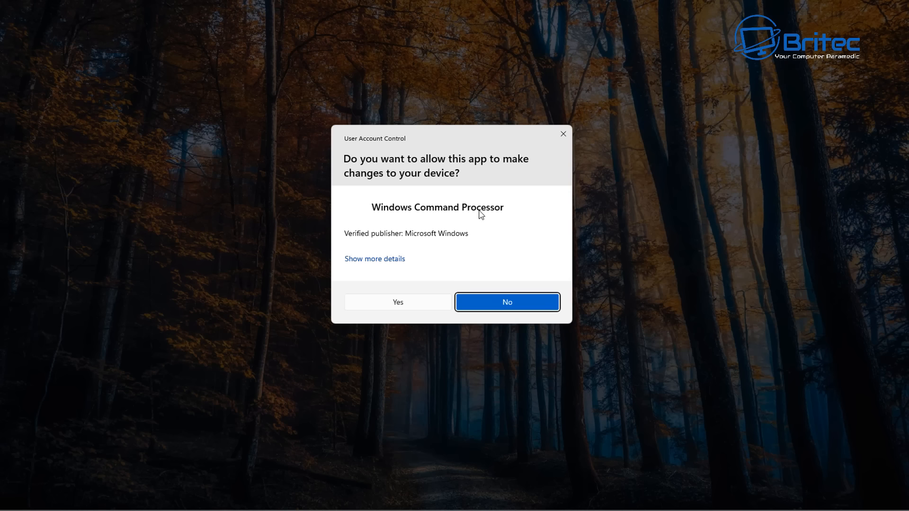
click(422, 305)
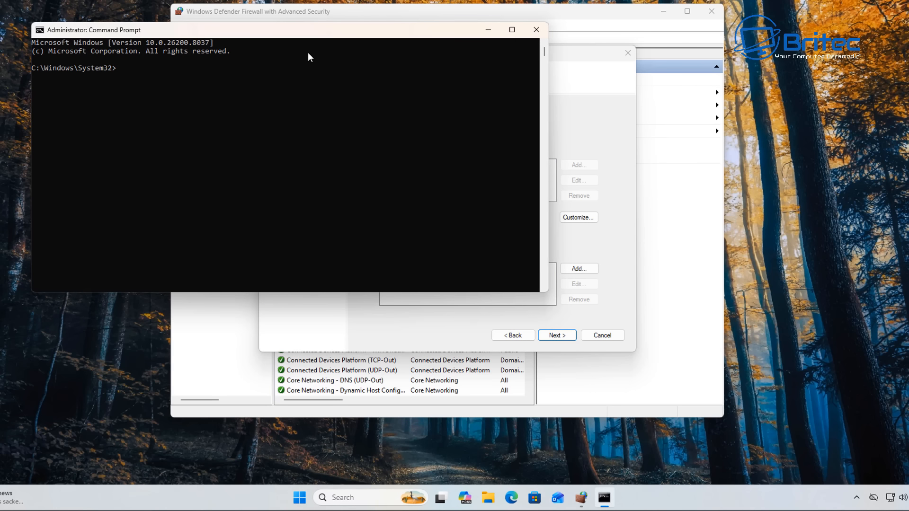
drag(304, 32, 461, 77)
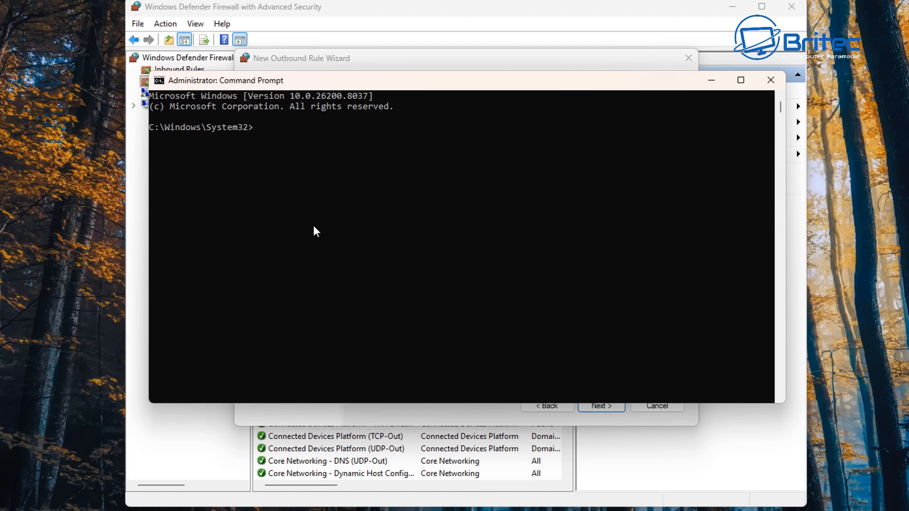
text(nslookup www.facebook)
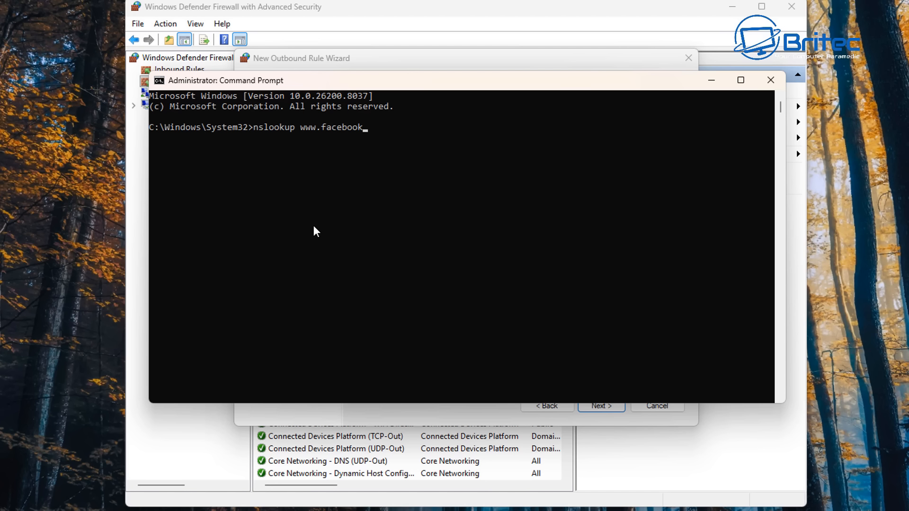
text(.com)
key(Return)
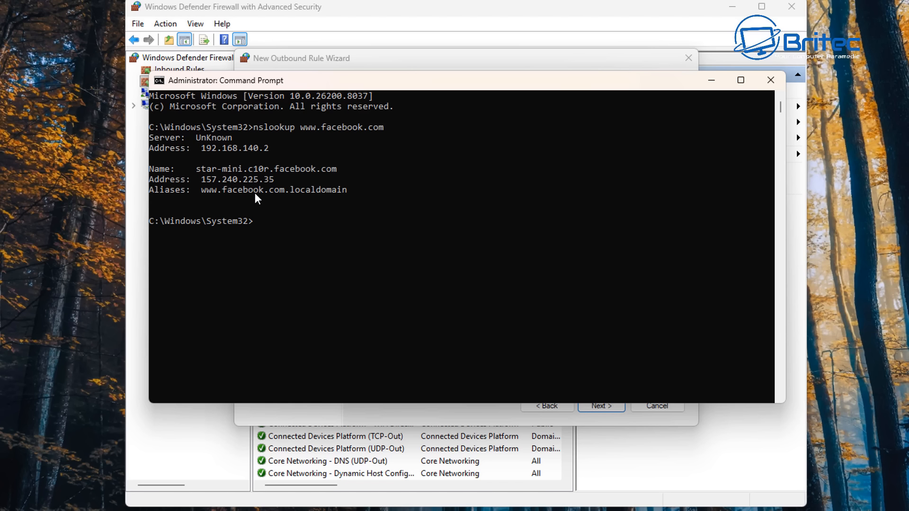
Copy Facebook's IP address from the lookup output and minimize the Command Prompt
drag(276, 179, 198, 181)
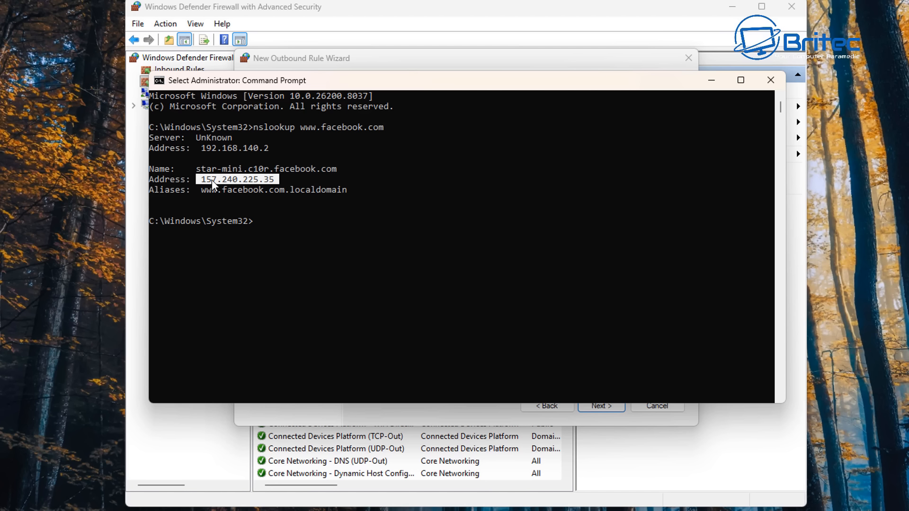
right_click(212, 180)
drag(271, 179, 205, 180)
key(cmd+c)
right_click(197, 251)
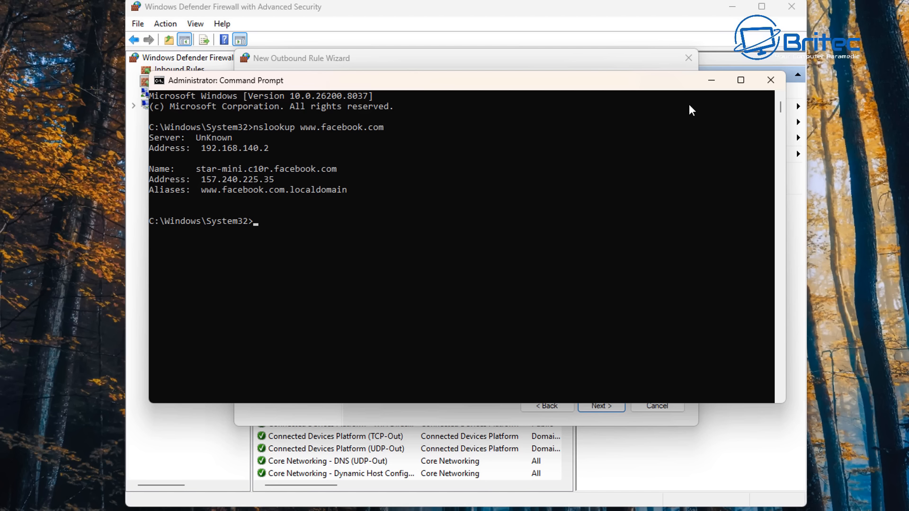
click(710, 80)
Add the copied address 157.240.225.35 to the outbound rule's remote IP addresses
click(429, 305)
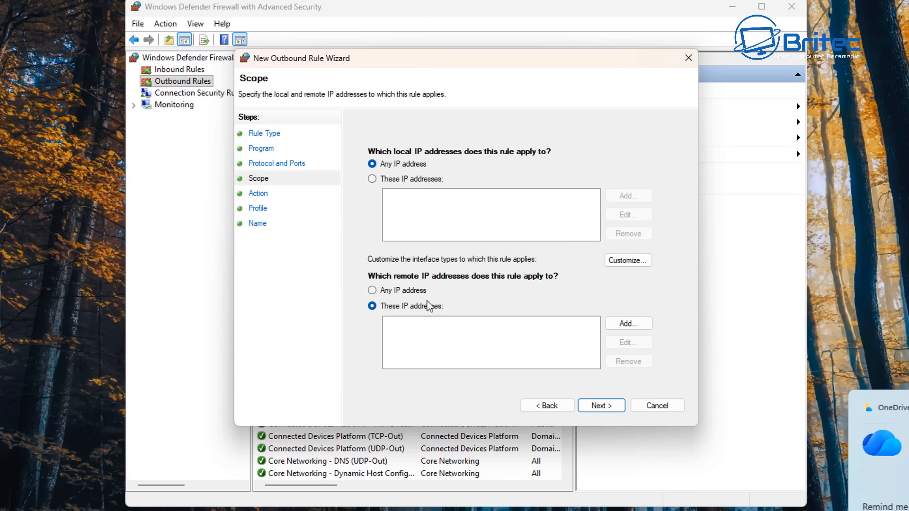
click(628, 323)
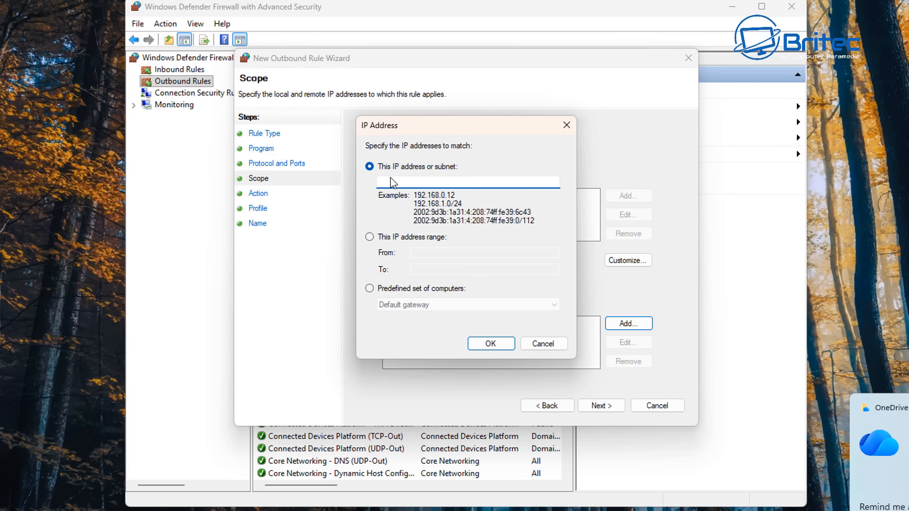
right_click(391, 183)
click(427, 240)
click(491, 343)
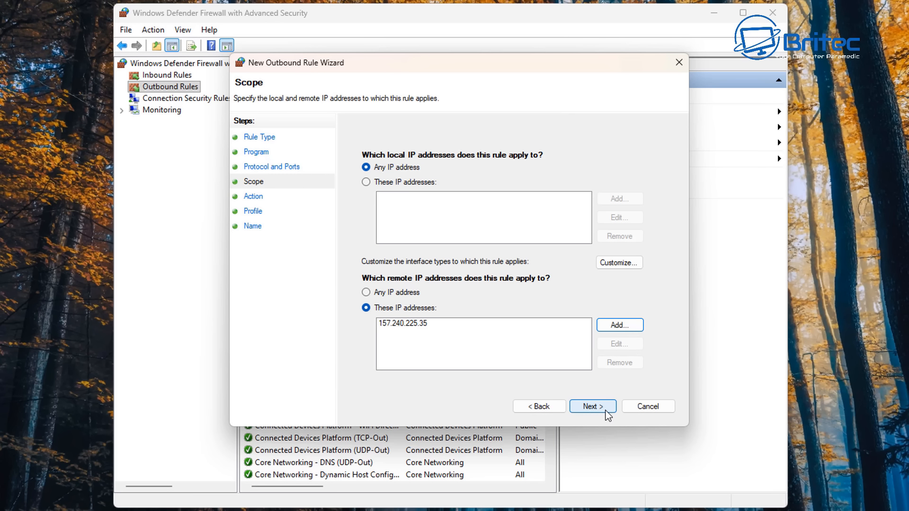
Keep the rule's action as Block the connection and apply it to the Domain, Private and Public profiles
click(606, 411)
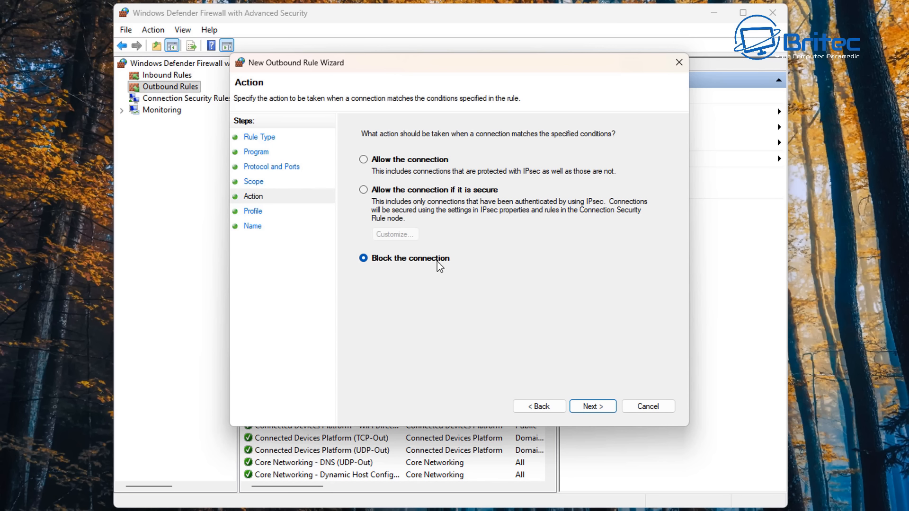
click(599, 413)
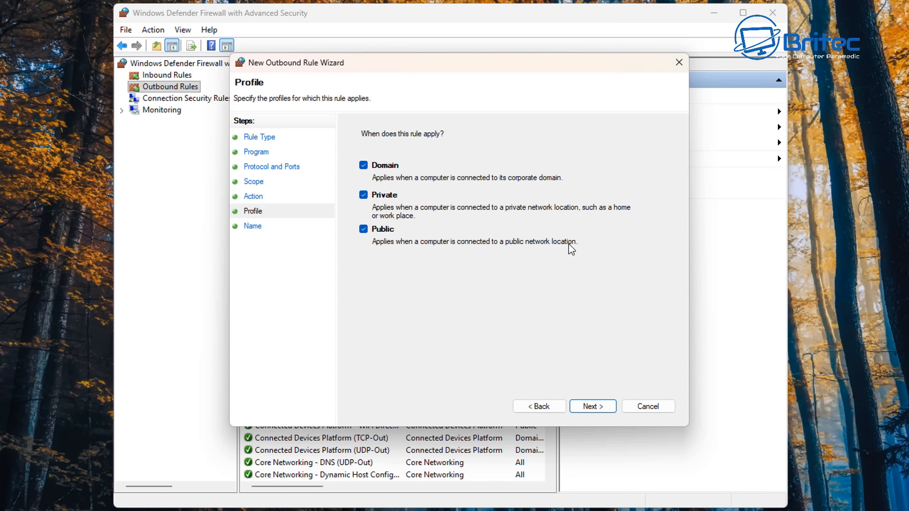
click(615, 409)
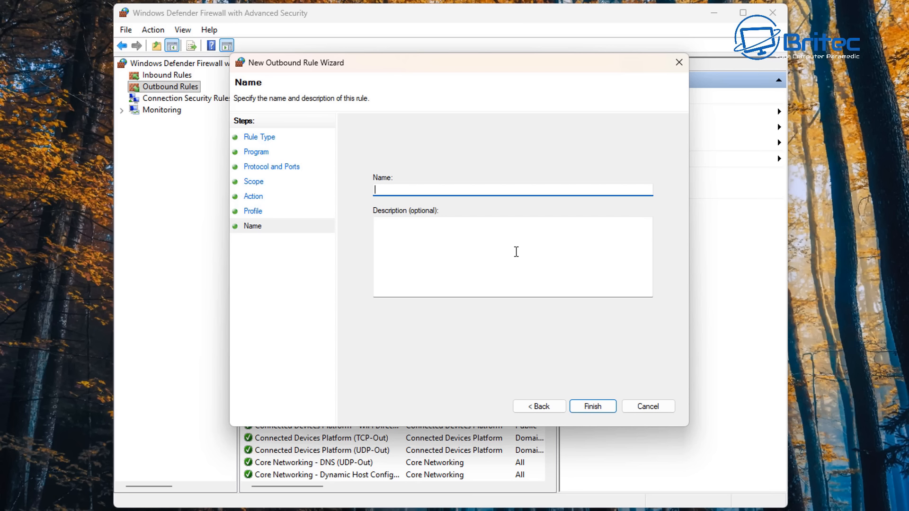
Name the outbound rule Facebook with the description Blocked and finish creating it
text(Facebook)
click(418, 246)
text(Blocked)
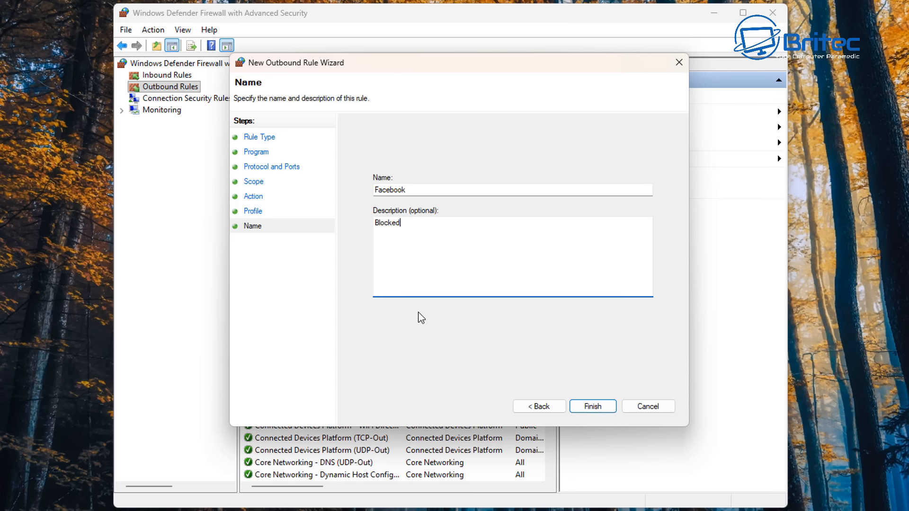
click(592, 406)
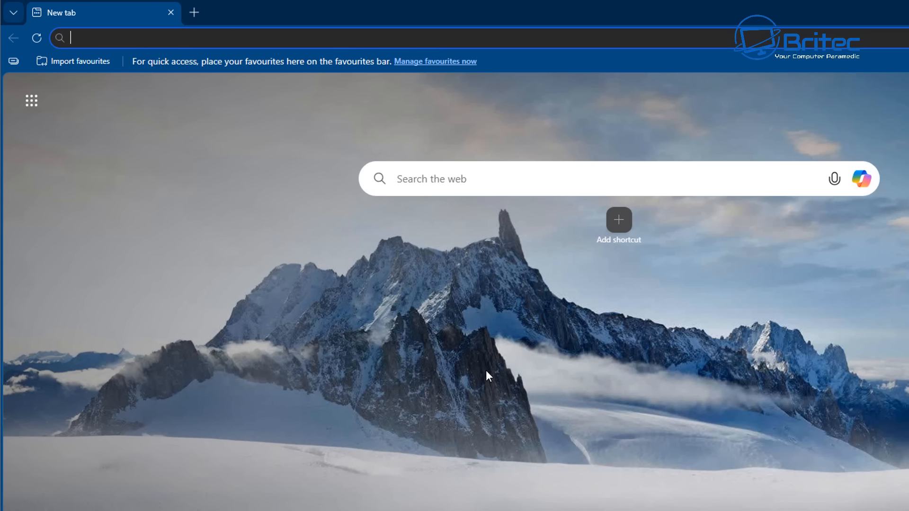
Open facebook.com in the browser and reload the page to test the block
text(facebook)
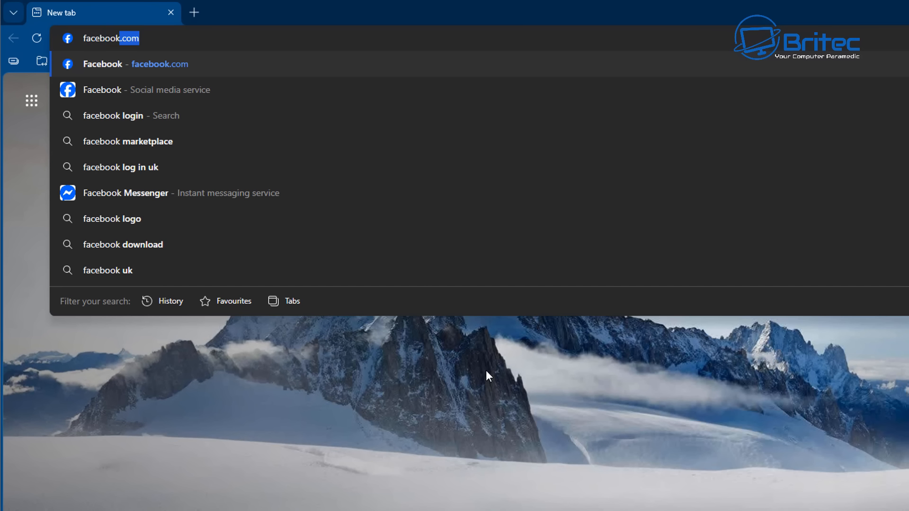
text(.com)
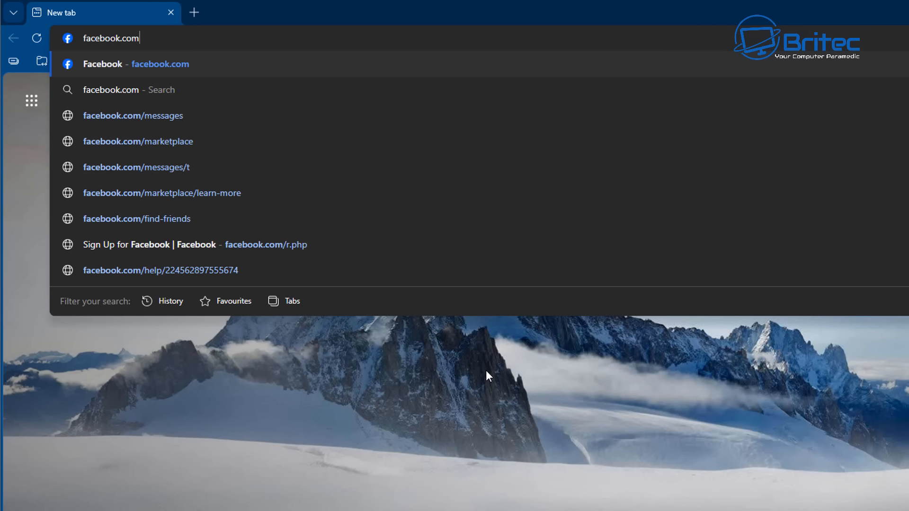
key(Return)
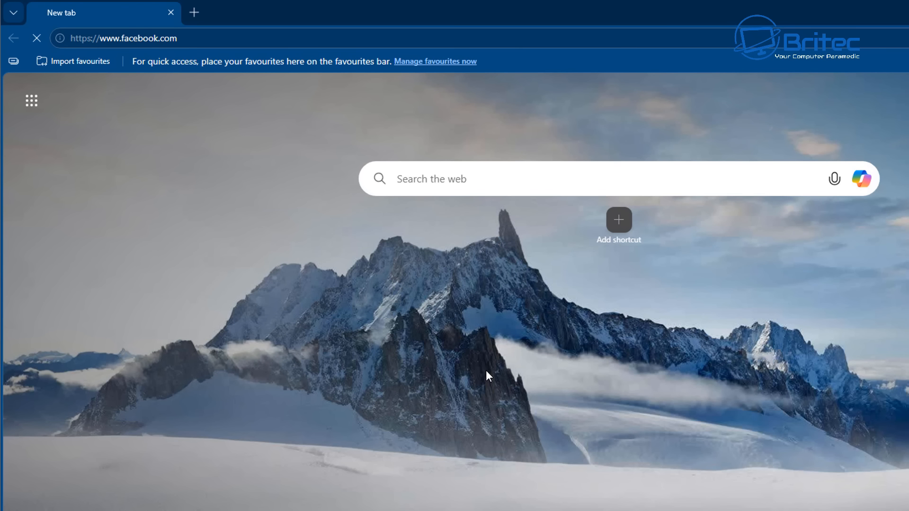
key(F5)
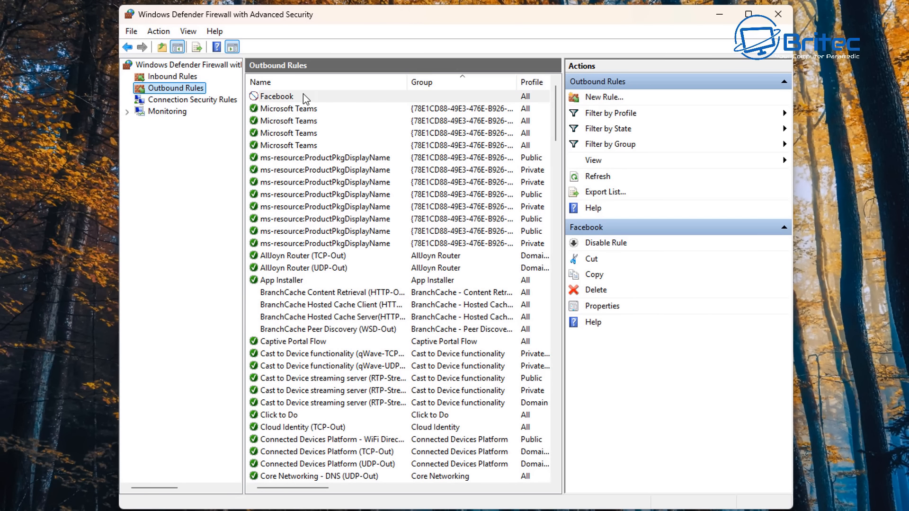
Try to delete the Facebook rule from the firewall's outbound rules
click(276, 97)
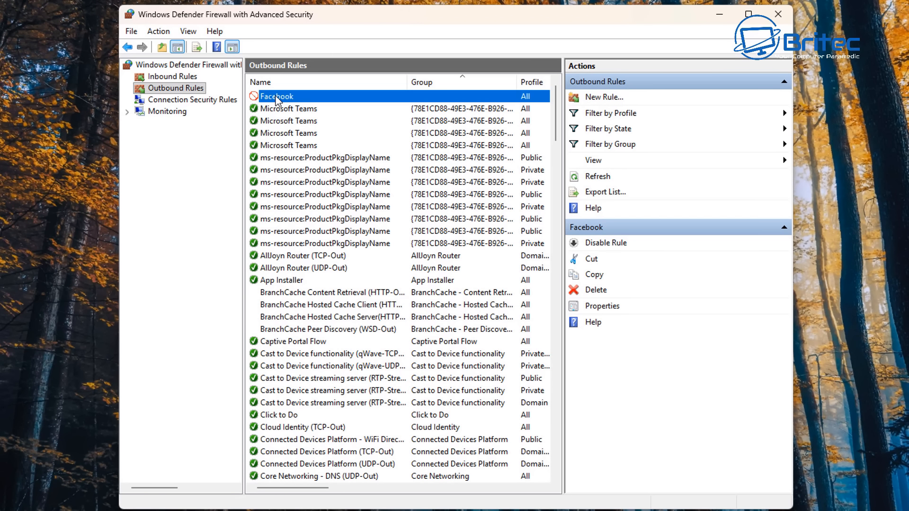
right_click(277, 99)
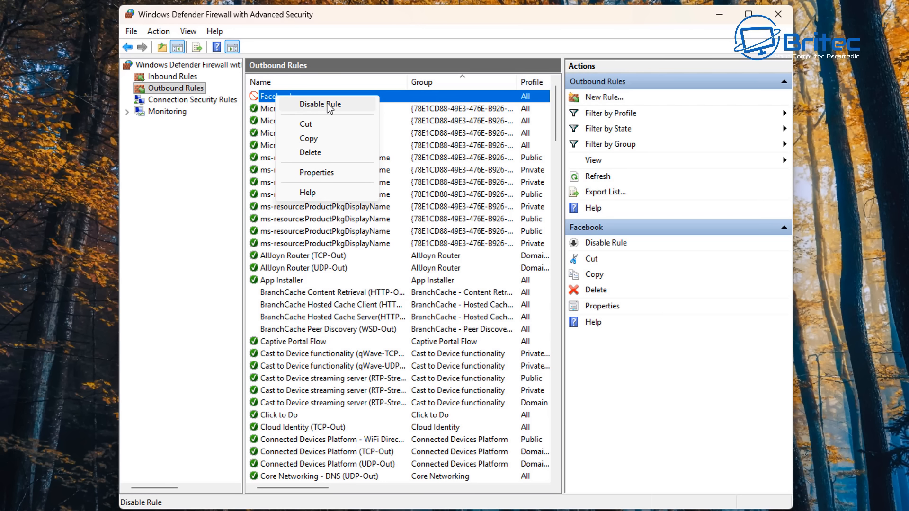
click(318, 153)
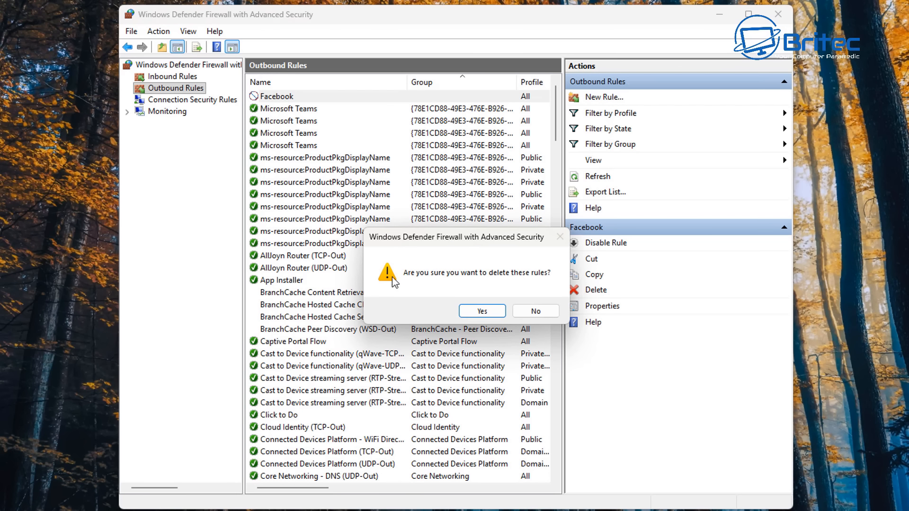
click(482, 311)
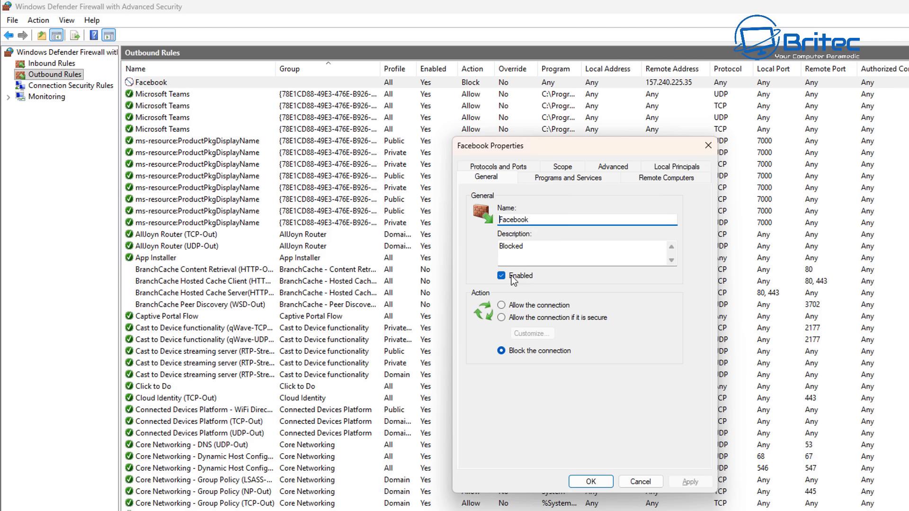
Switch the Facebook rule's action to Allow and back to Block, and review its program, remote computer and local principal settings
click(501, 306)
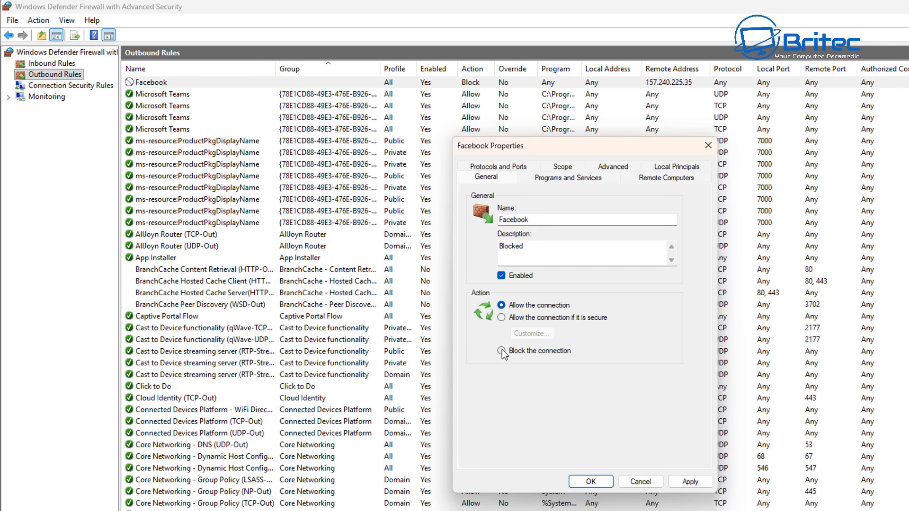
click(501, 351)
click(556, 177)
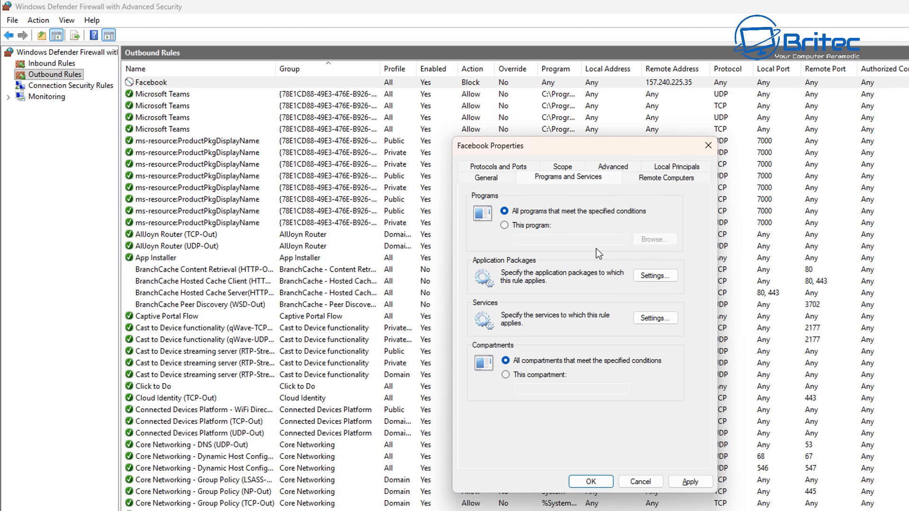
click(666, 182)
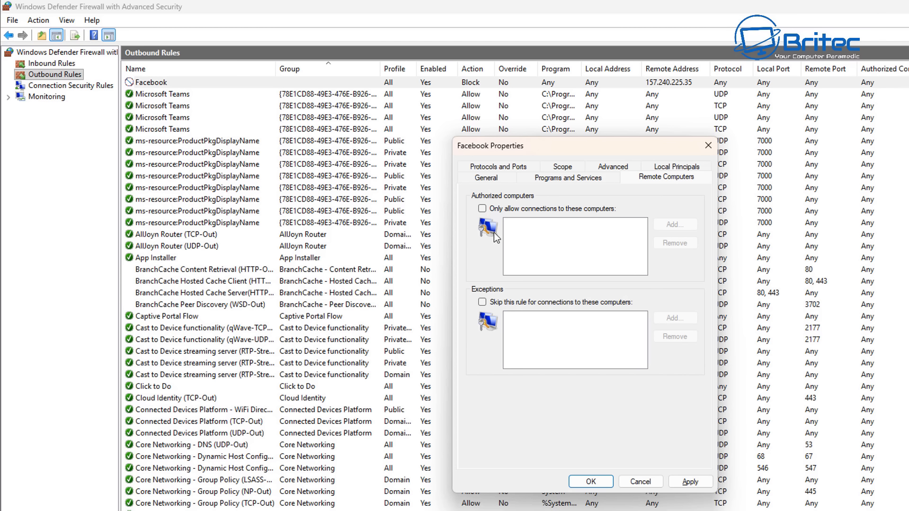
click(675, 168)
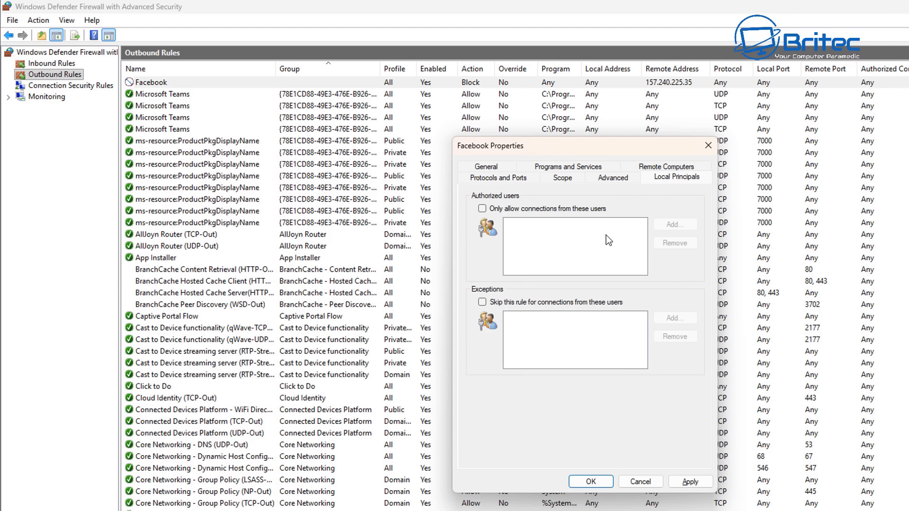
Try limiting the Facebook rule to specific interface types, return to All interface types and cancel the customization
click(613, 177)
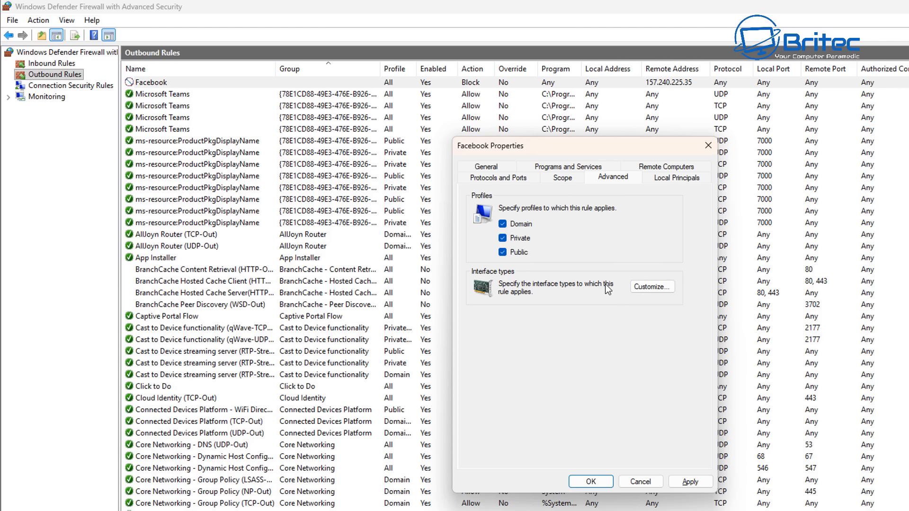
click(658, 286)
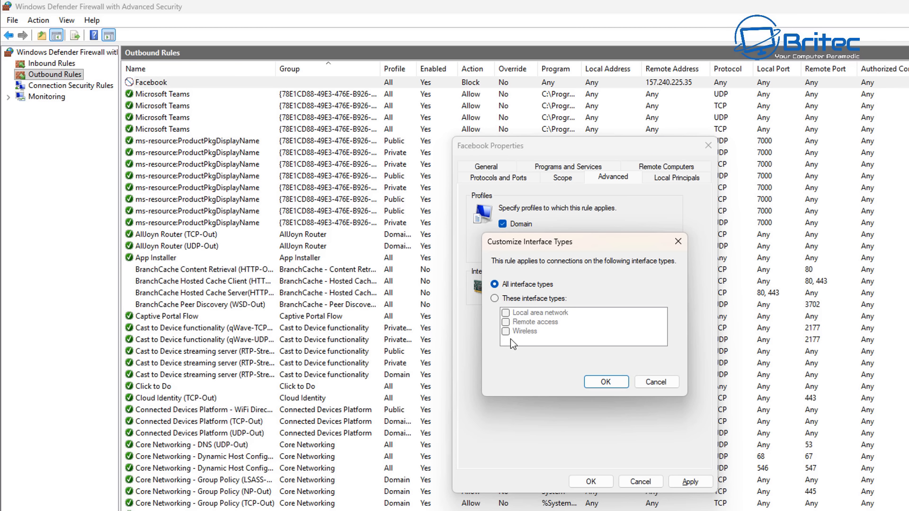
click(495, 298)
click(506, 315)
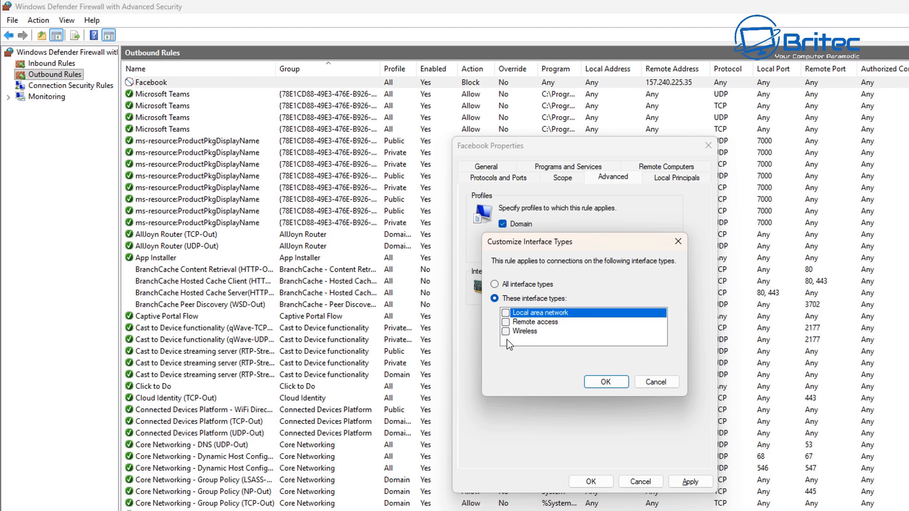
click(495, 284)
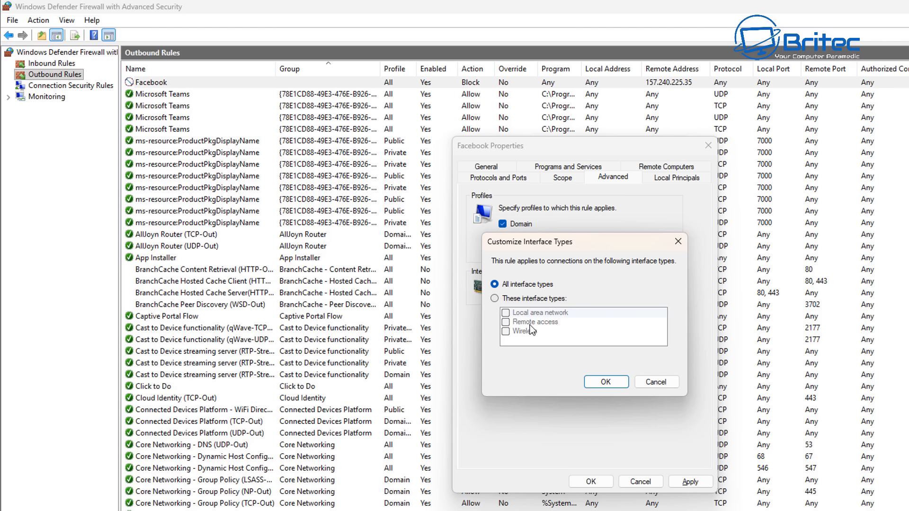
click(647, 384)
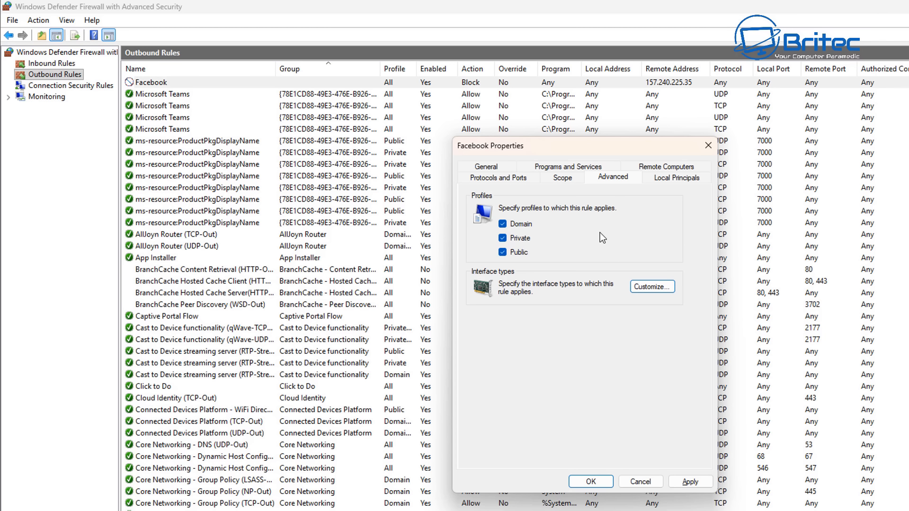
Review the Facebook rule's scope, protocols and ports, and general settings
click(567, 182)
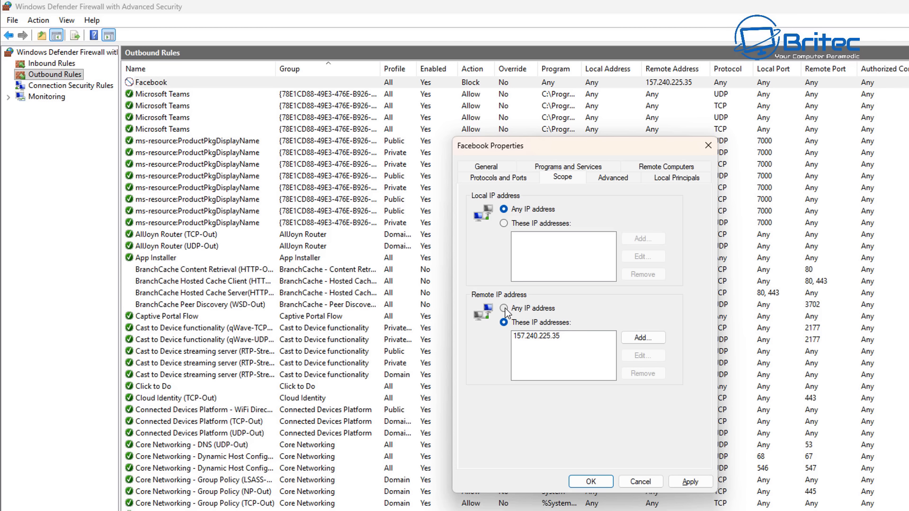
click(504, 177)
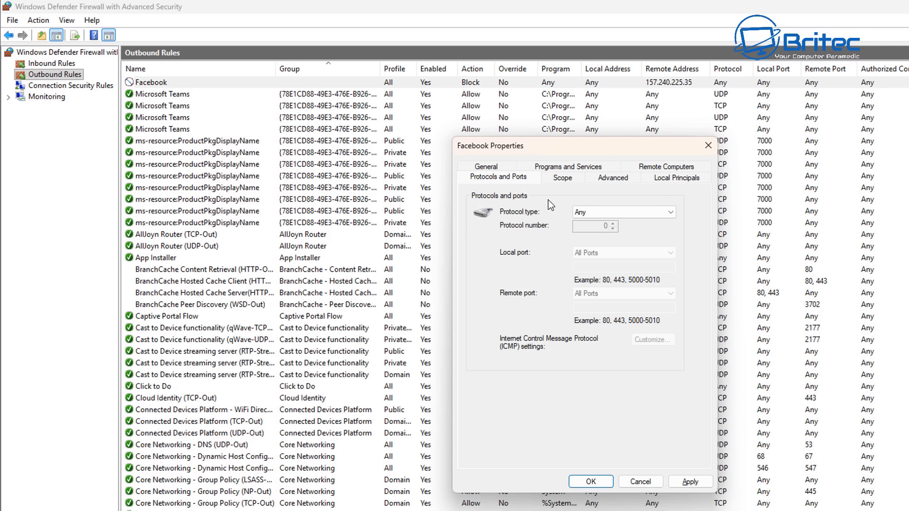
click(487, 168)
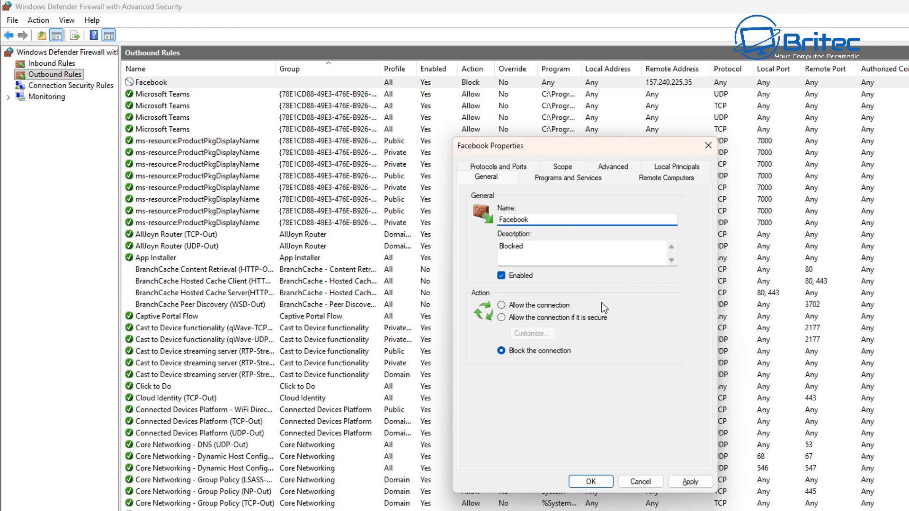
Enable only allowing connections from authorized users and add the local user account by its checked username
click(693, 171)
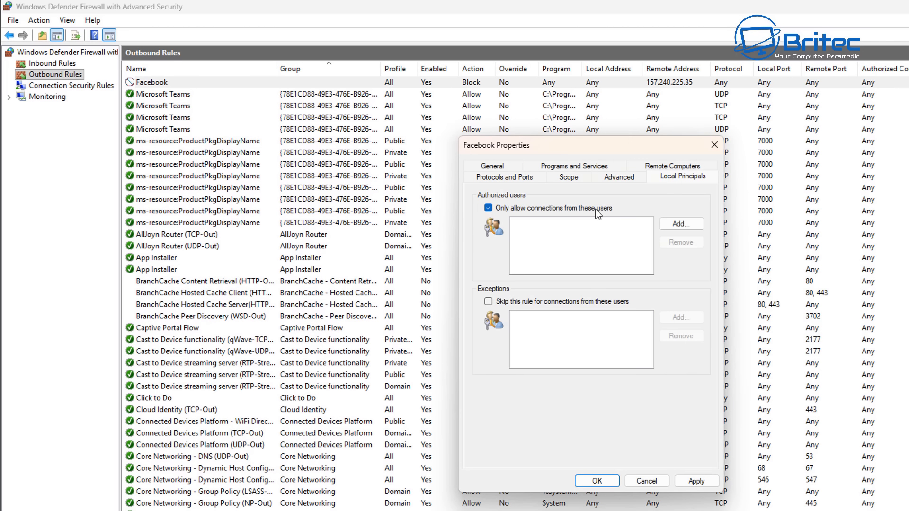
click(602, 208)
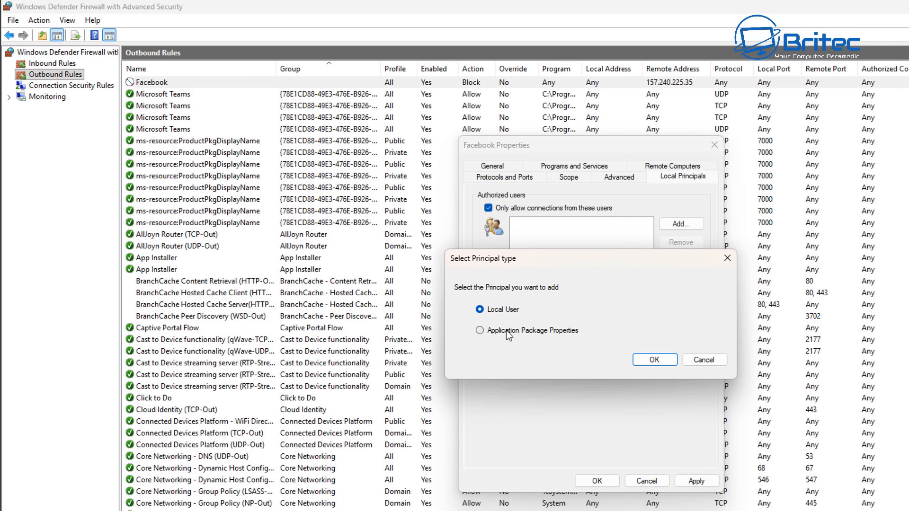
click(659, 364)
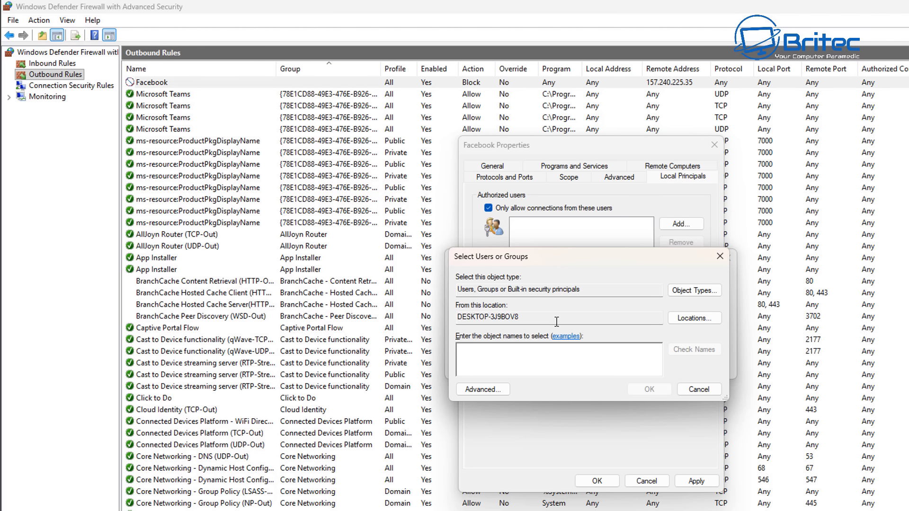
text(S)
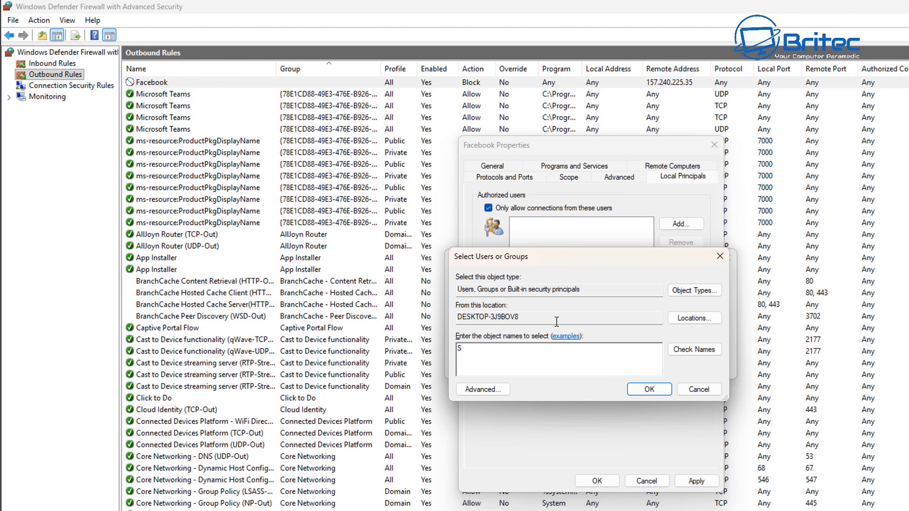
text(aucySue)
click(696, 350)
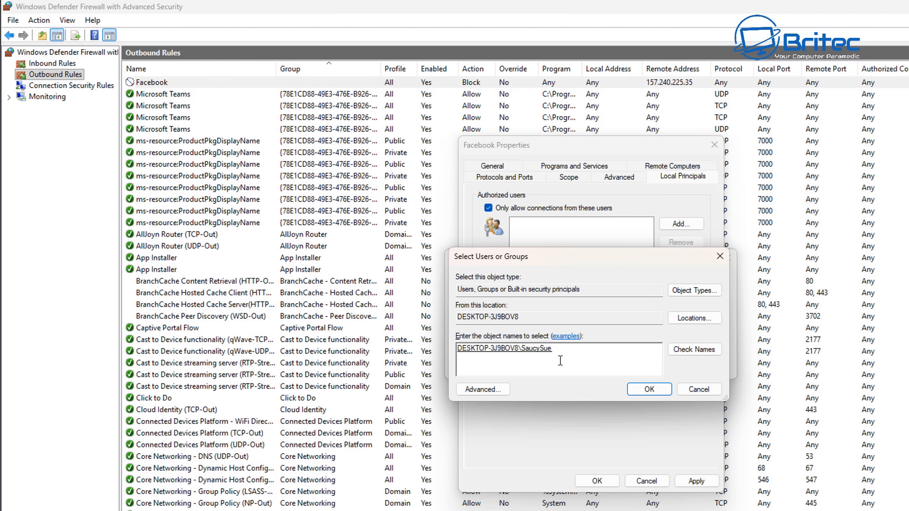
click(649, 389)
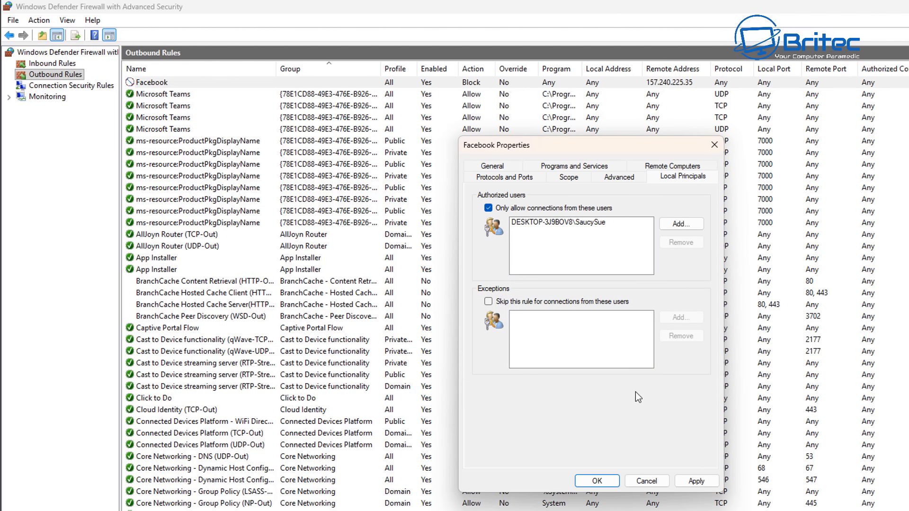
Enable skipping the rule for excepted users, add the same local user account, and save the Facebook rule's properties
click(488, 301)
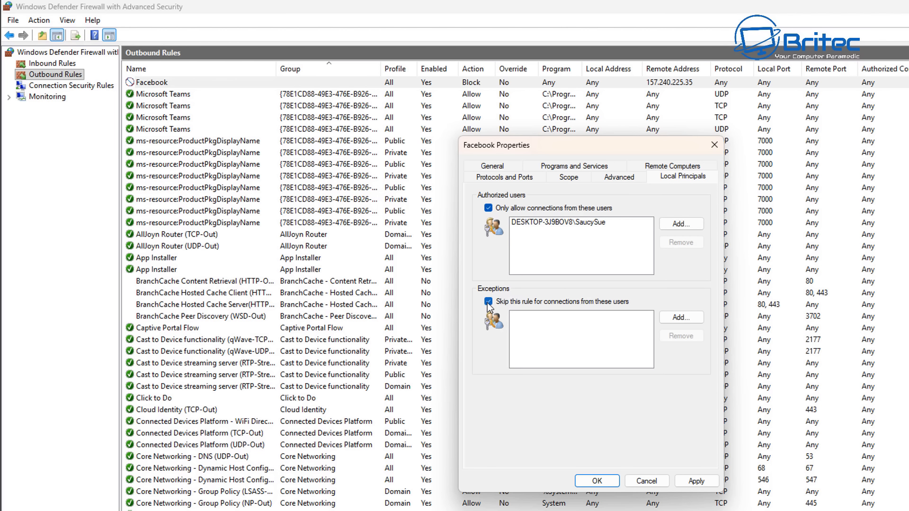
click(681, 318)
click(655, 360)
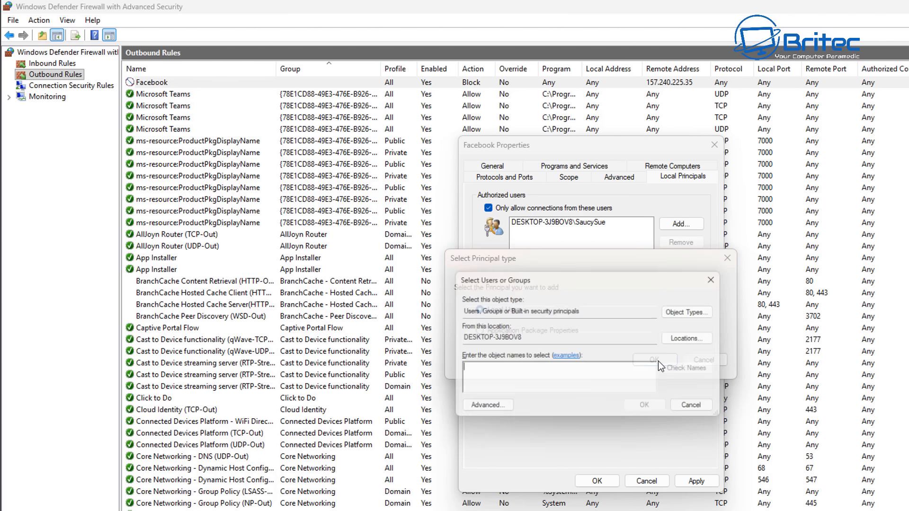
text(S)
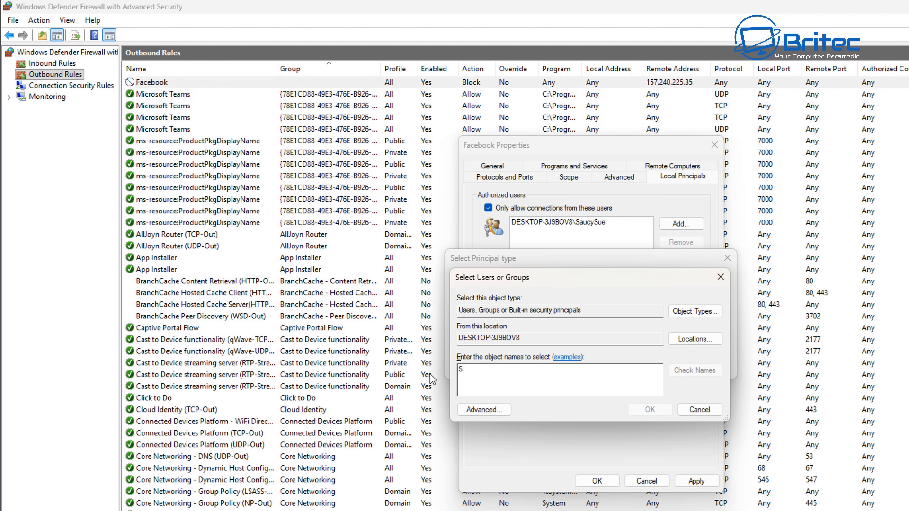
text(auc)
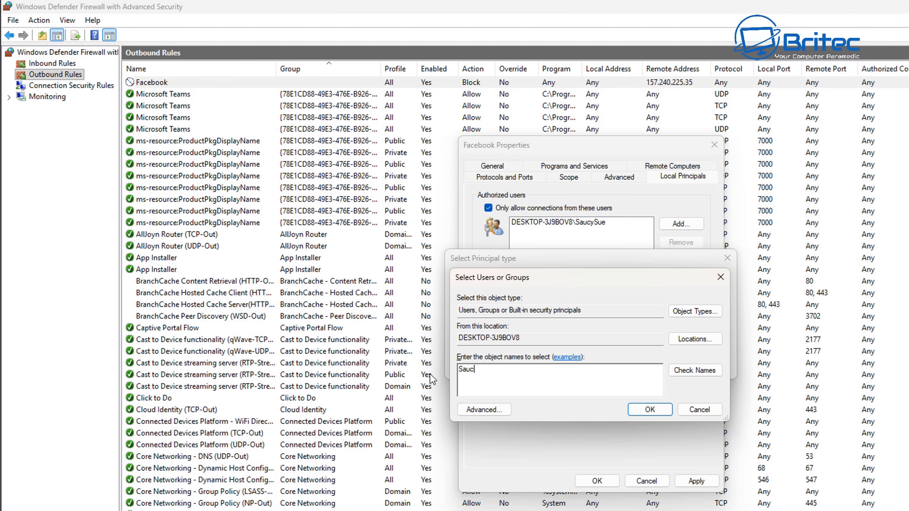
text(ySue)
click(686, 372)
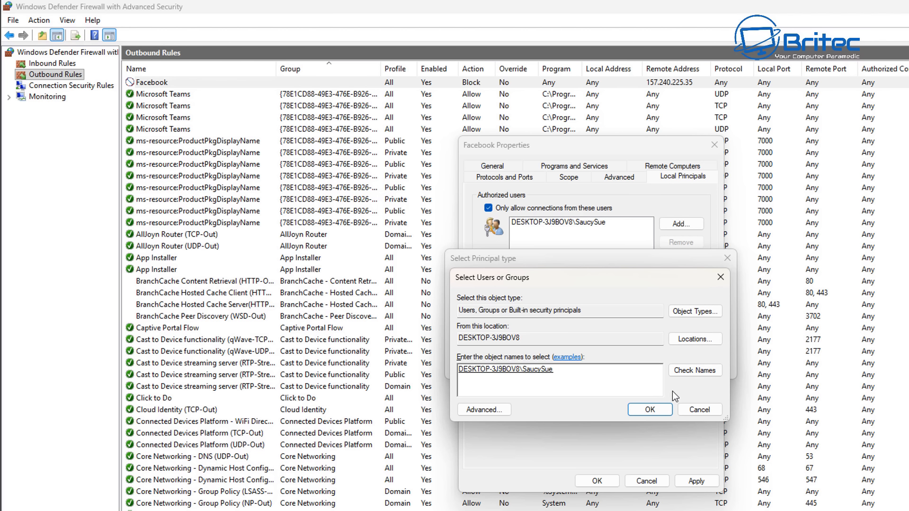
click(651, 409)
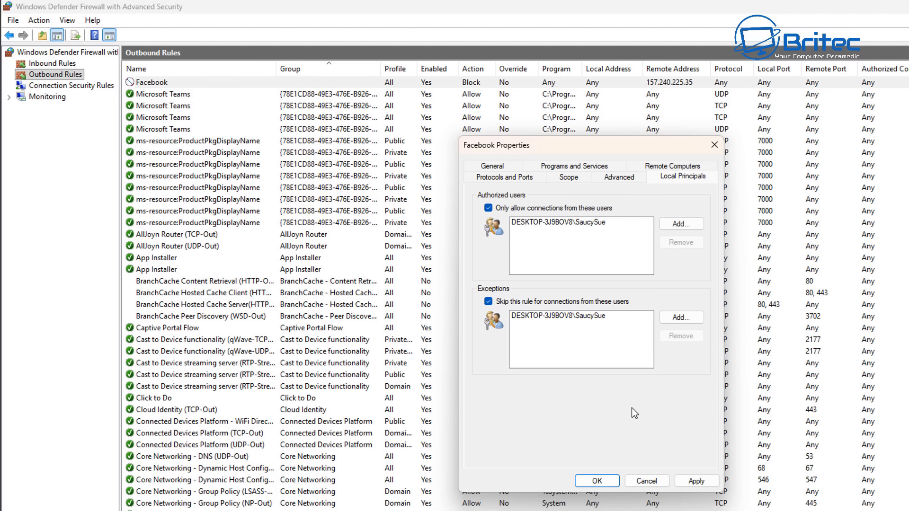
click(692, 482)
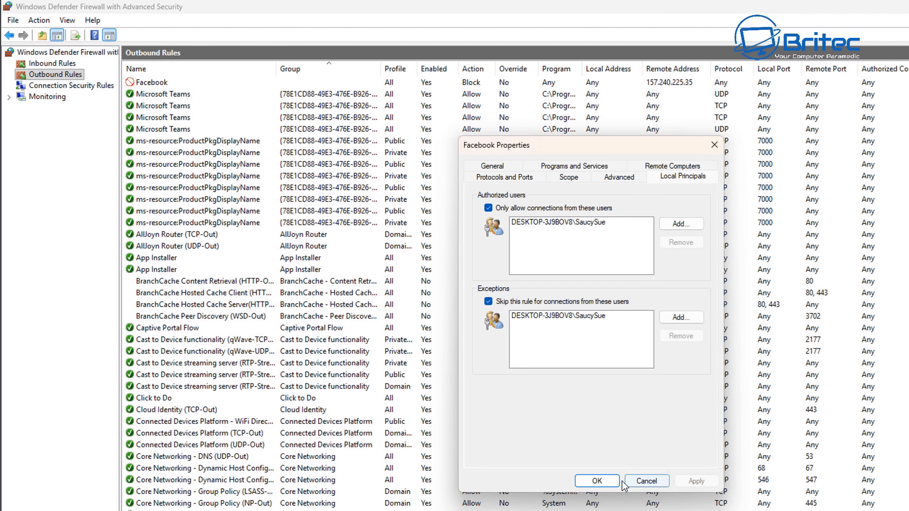
click(597, 481)
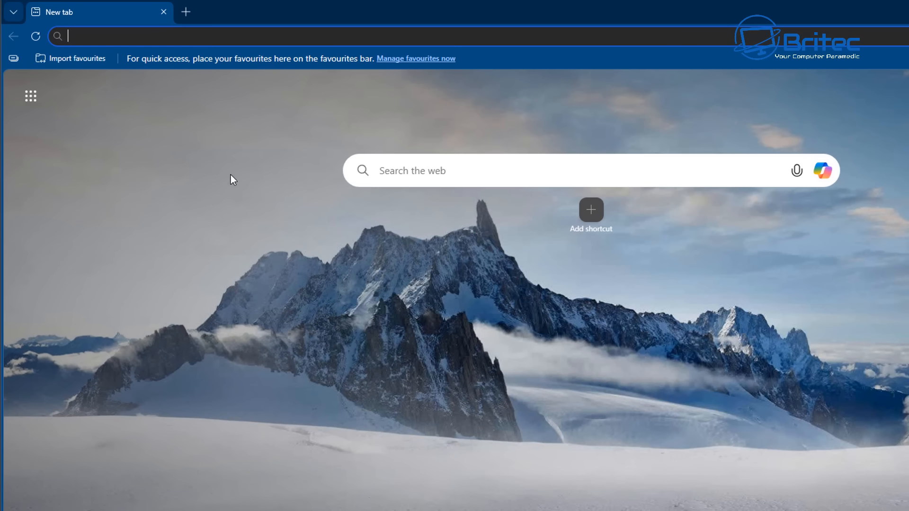
Load facebook.com in the browser to test whether the site can be reached
text(facebook.com)
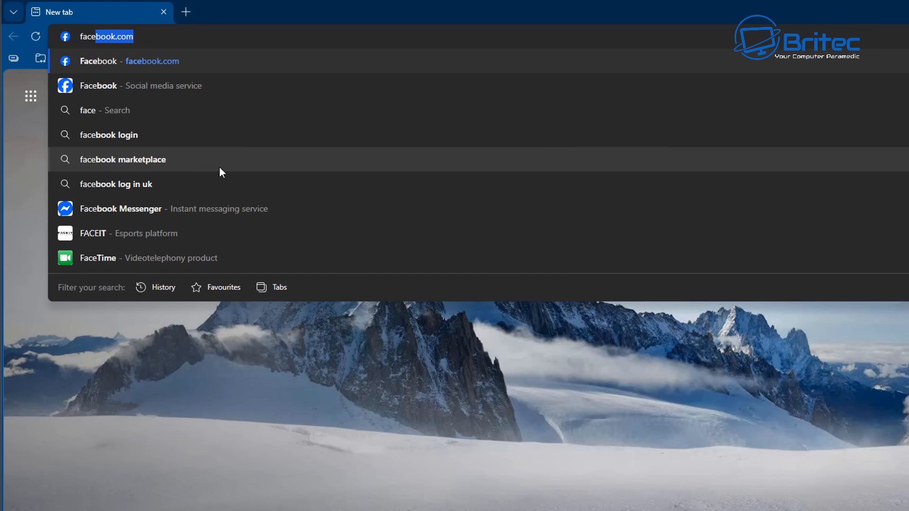
key(Return)
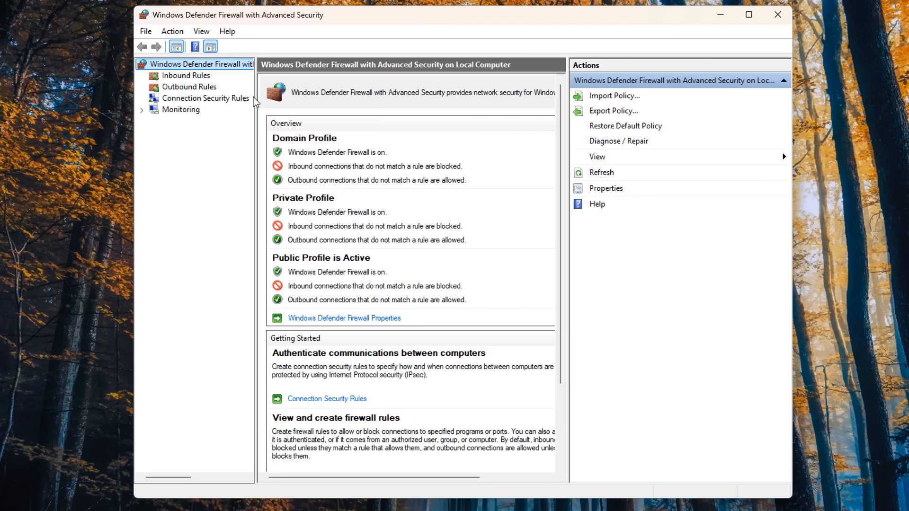
Delete the Facebook rule from the firewall's outbound rules and confirm the deletion
click(204, 87)
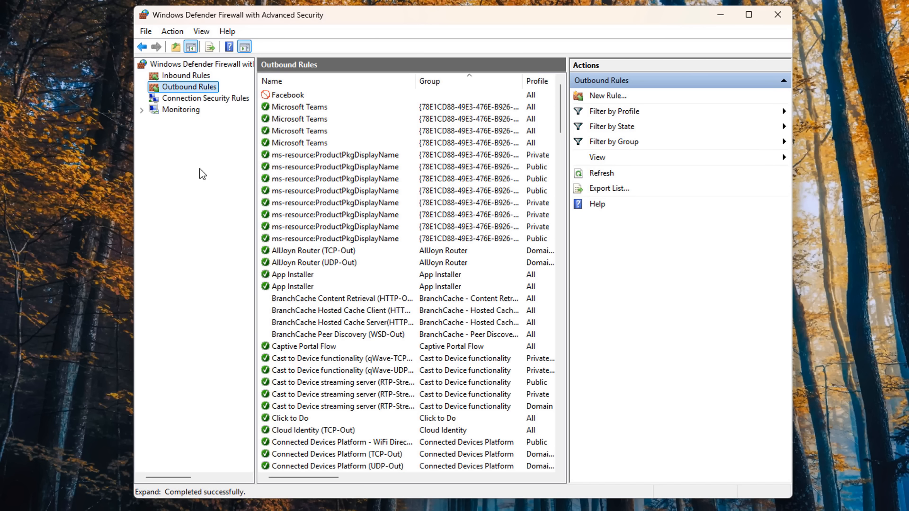
click(280, 100)
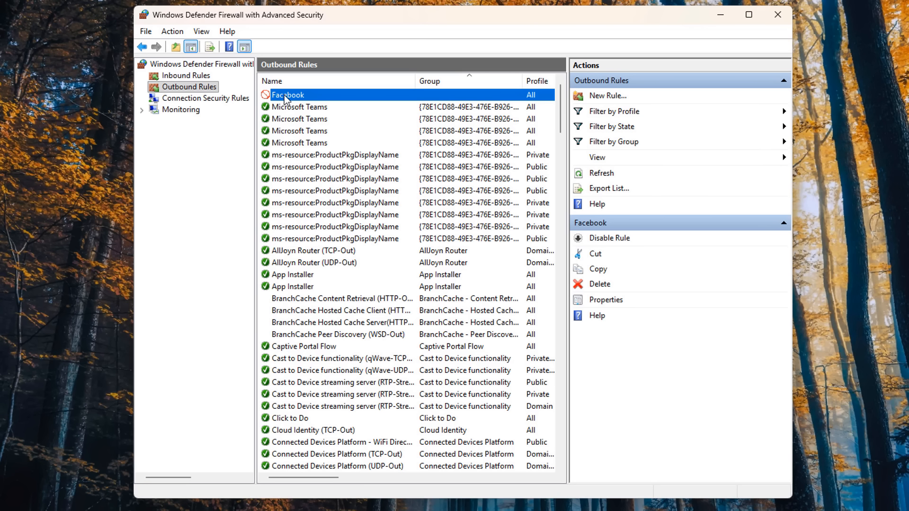
right_click(286, 99)
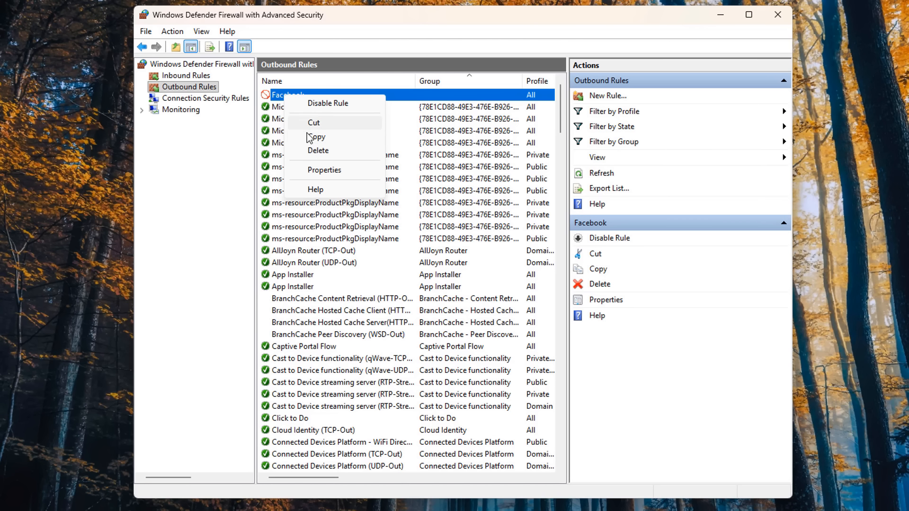
click(312, 148)
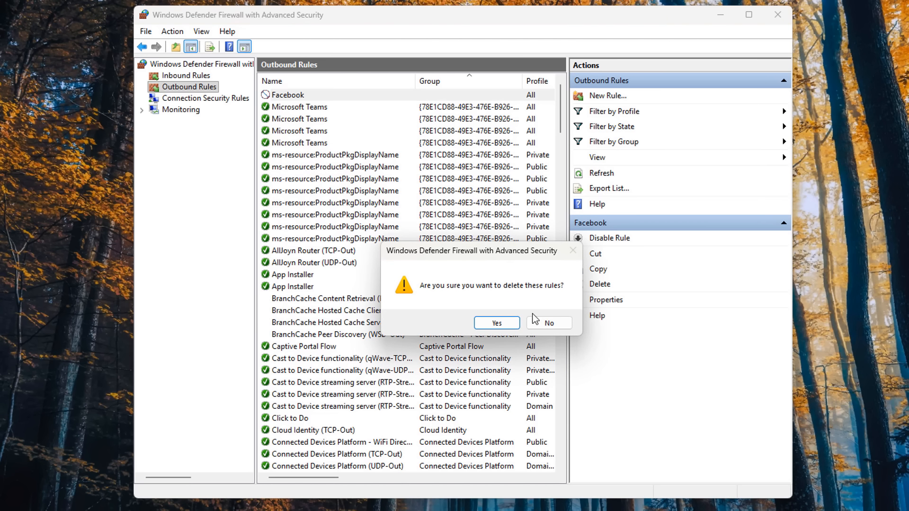
click(497, 323)
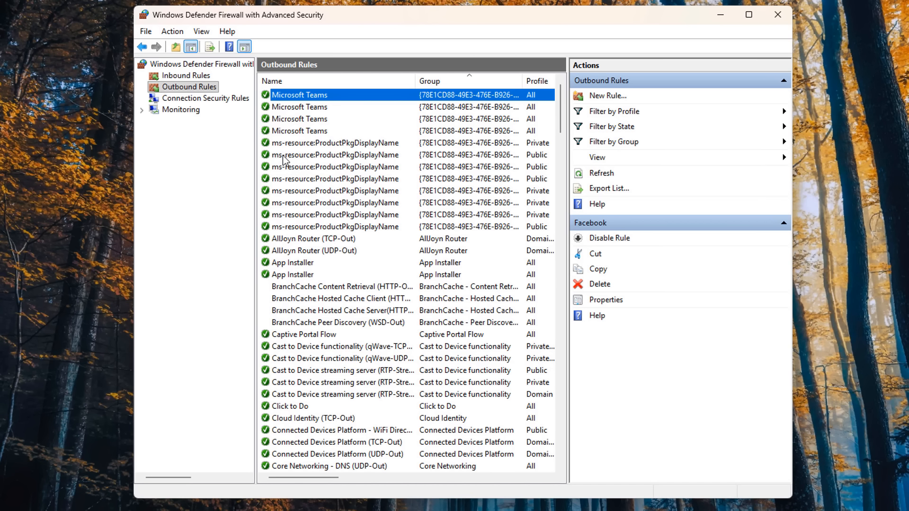
Start a new outbound rule and choose Port as the rule type
click(592, 99)
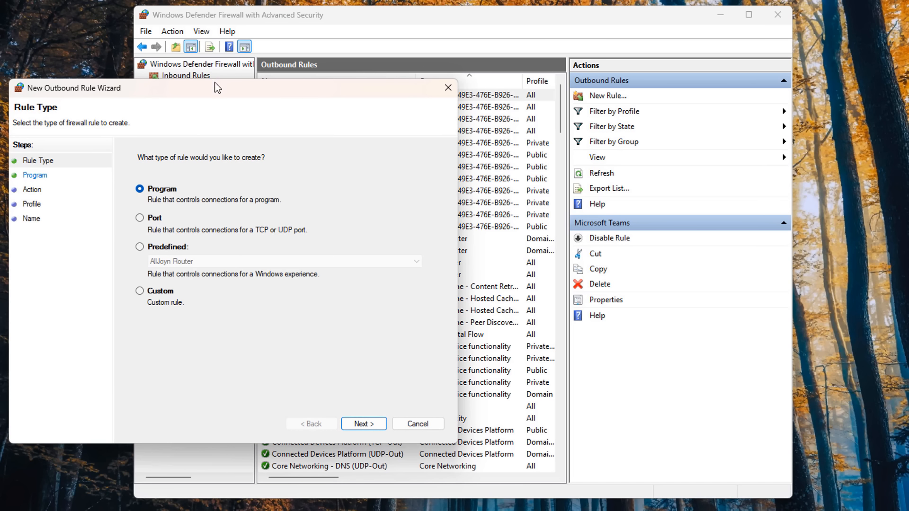
drag(215, 84, 419, 71)
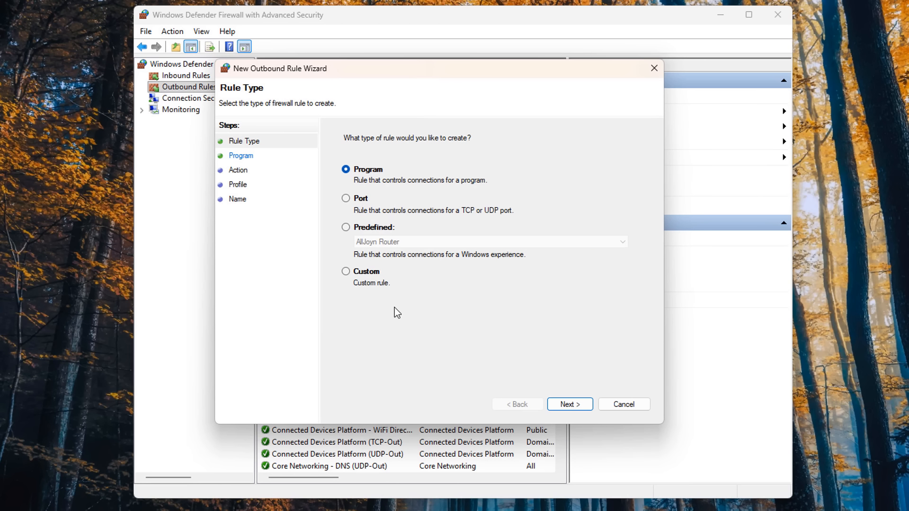
click(354, 205)
click(568, 404)
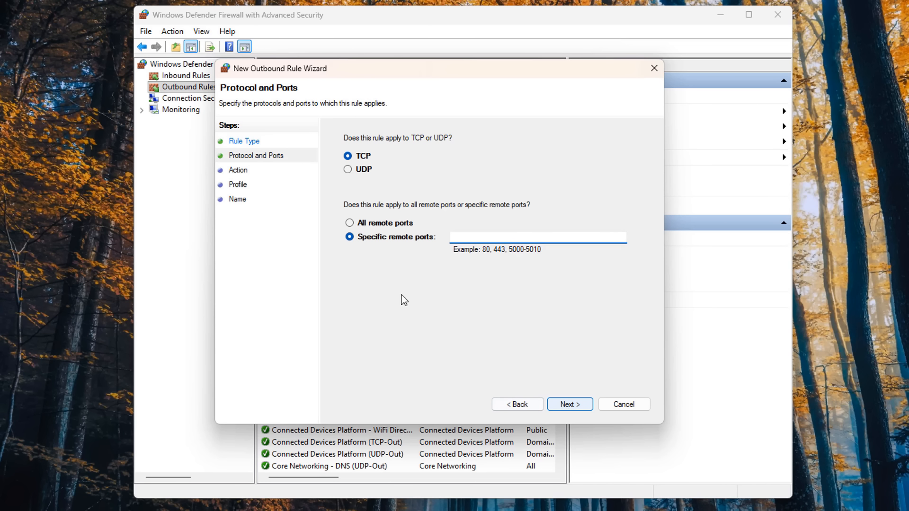
click(348, 169)
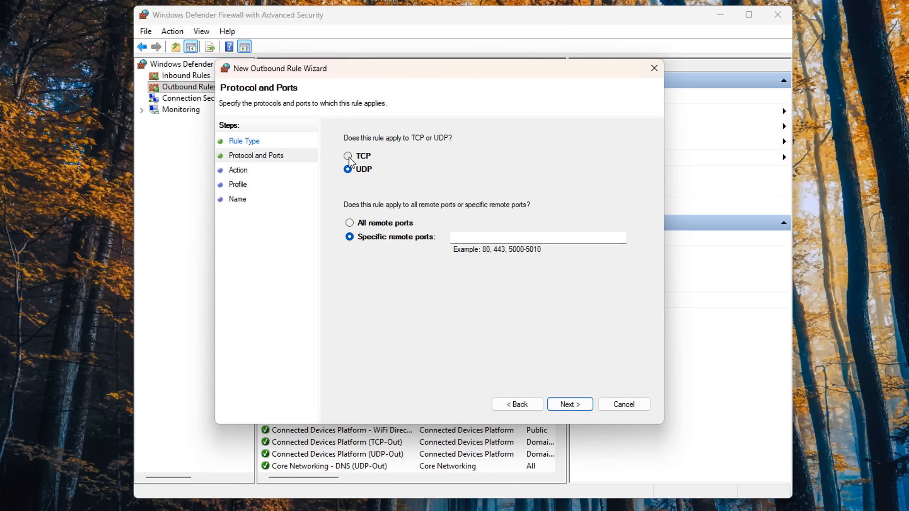
click(348, 157)
click(348, 171)
click(348, 158)
click(468, 236)
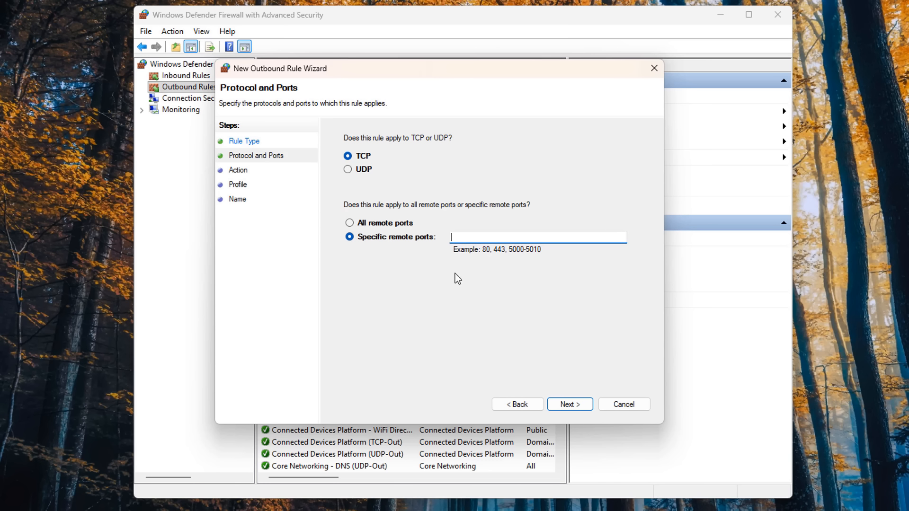
text(65000-65010)
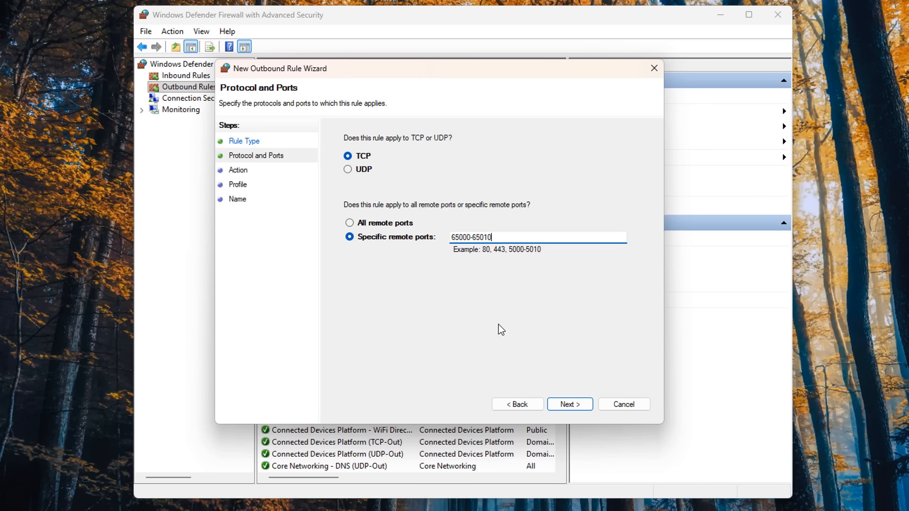
key(BackSpace)
key(BackSpace)
key(BackSpace)
key(BackSpace)
key(BackSpace)
key(BackSpace)
click(574, 405)
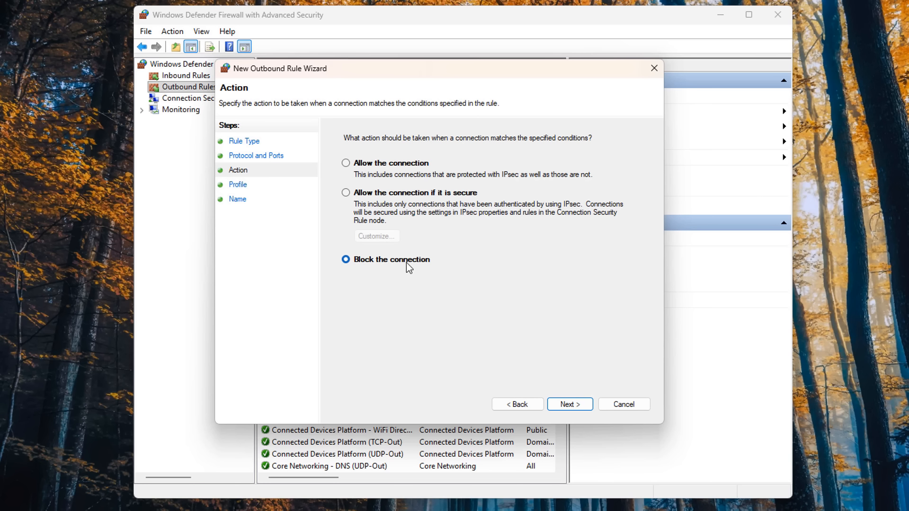
Set the rule's action to Allow the connection and keep the Domain, Private and Public profiles enabled
click(350, 164)
click(347, 193)
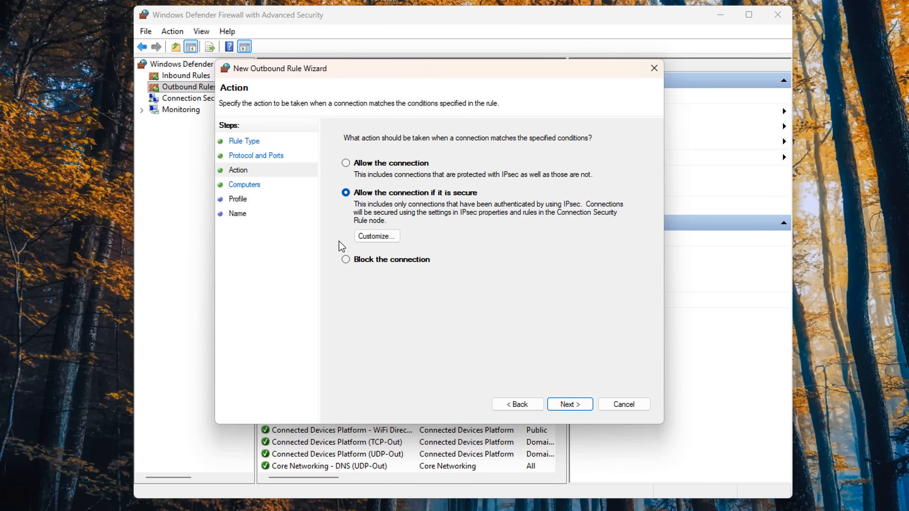
click(347, 164)
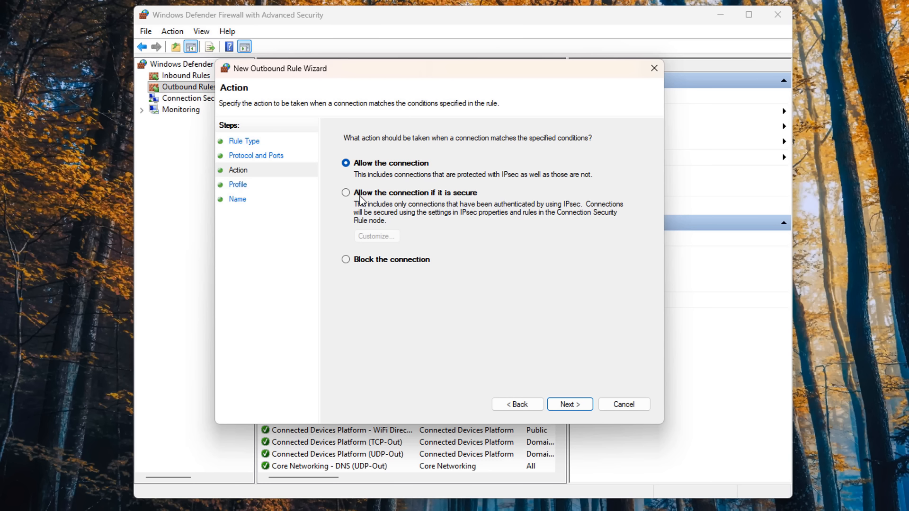
click(576, 407)
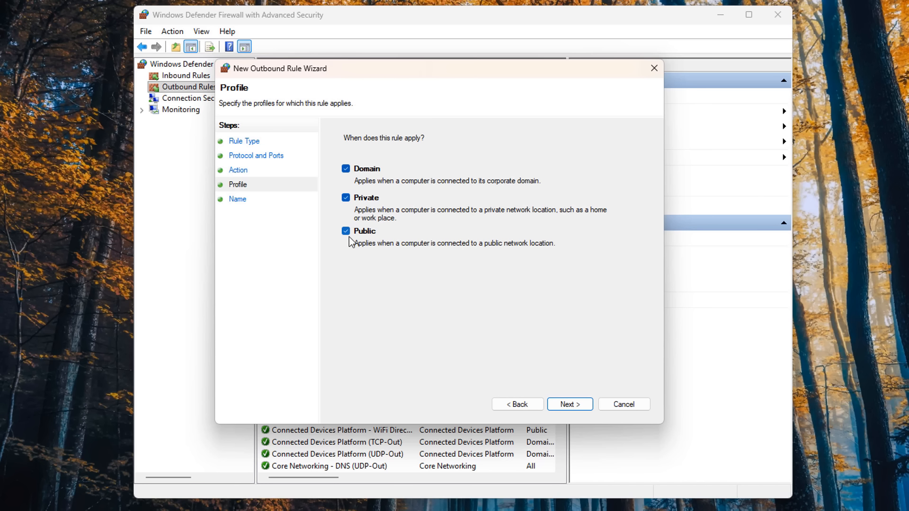
click(346, 170)
click(344, 198)
click(345, 198)
click(345, 169)
click(570, 404)
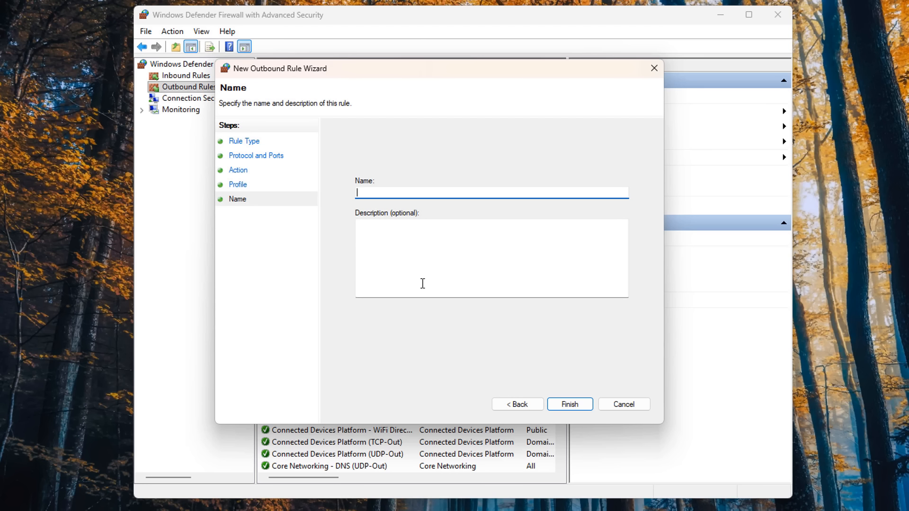
Name the rule Game, leave the description empty and finish creating it
text(Game)
click(419, 245)
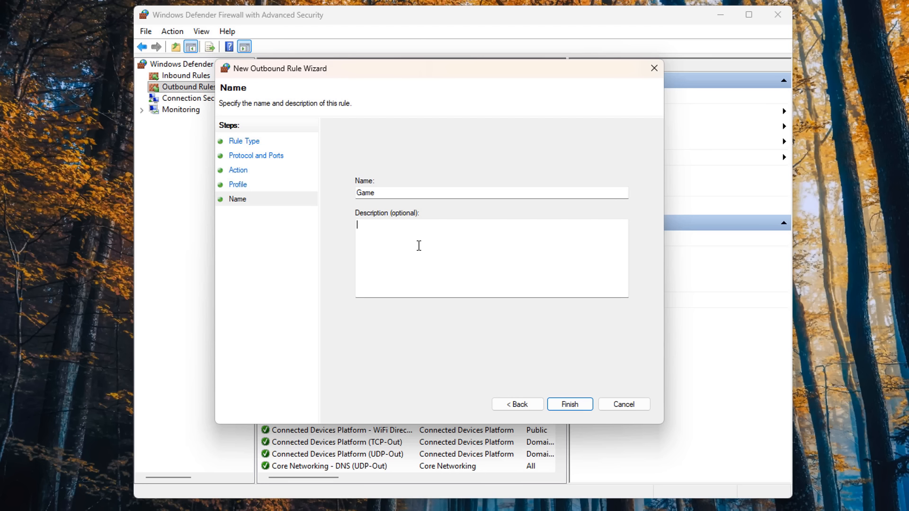
click(570, 404)
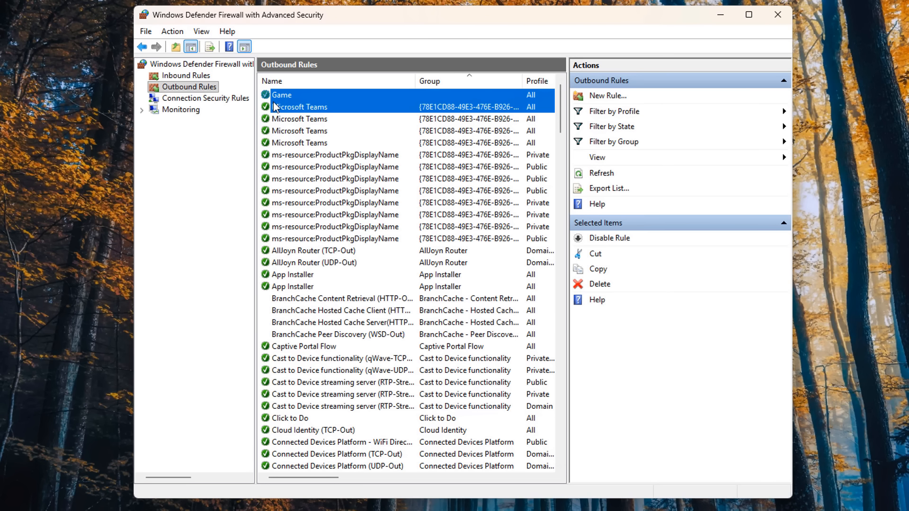
Disable the Game rule in the outbound rules list
click(283, 97)
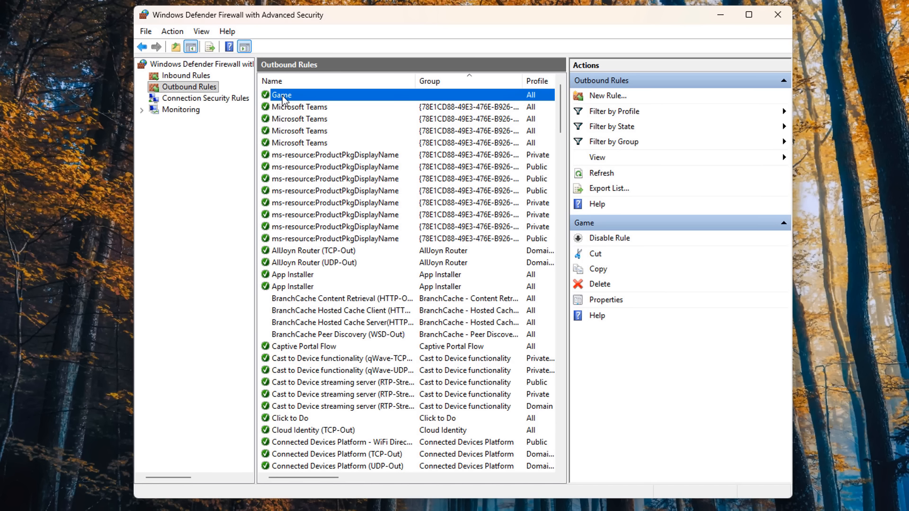
right_click(283, 97)
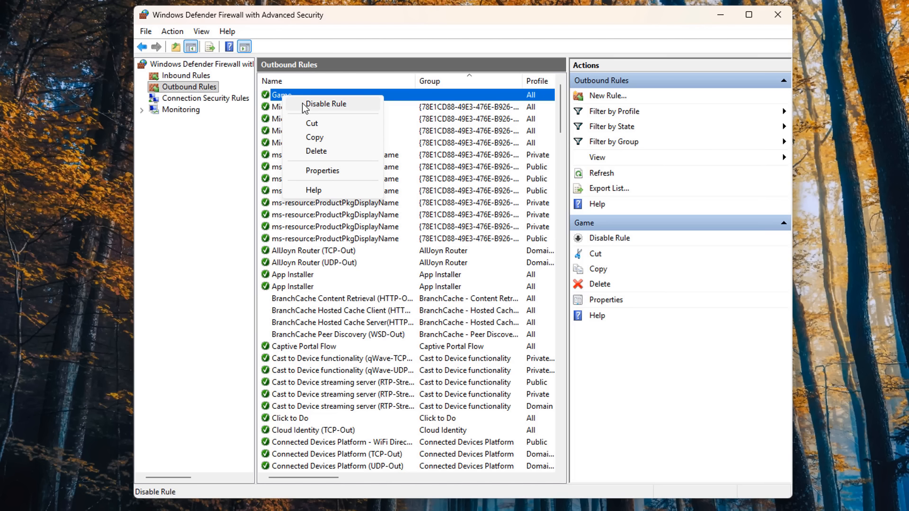
click(312, 104)
shift+click(284, 107)
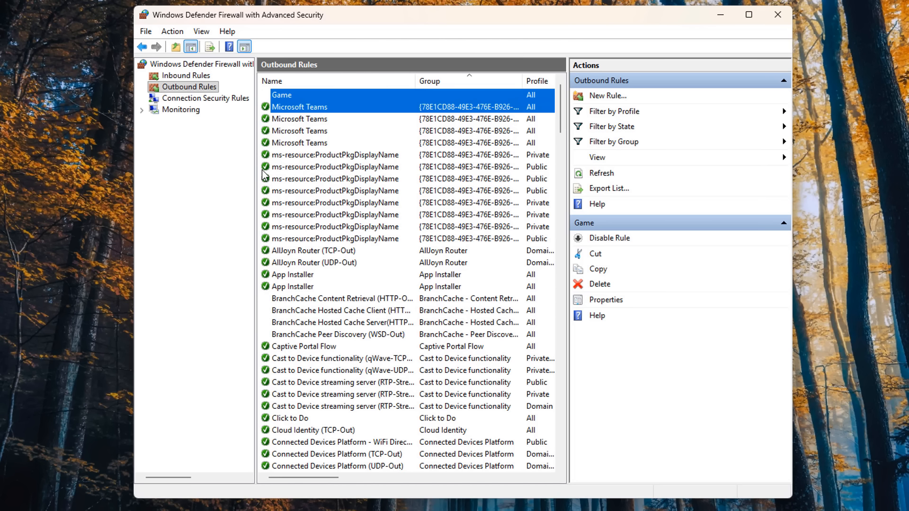
Delete the Game rule from the outbound rules and confirm the deletion
click(275, 94)
right_click(275, 95)
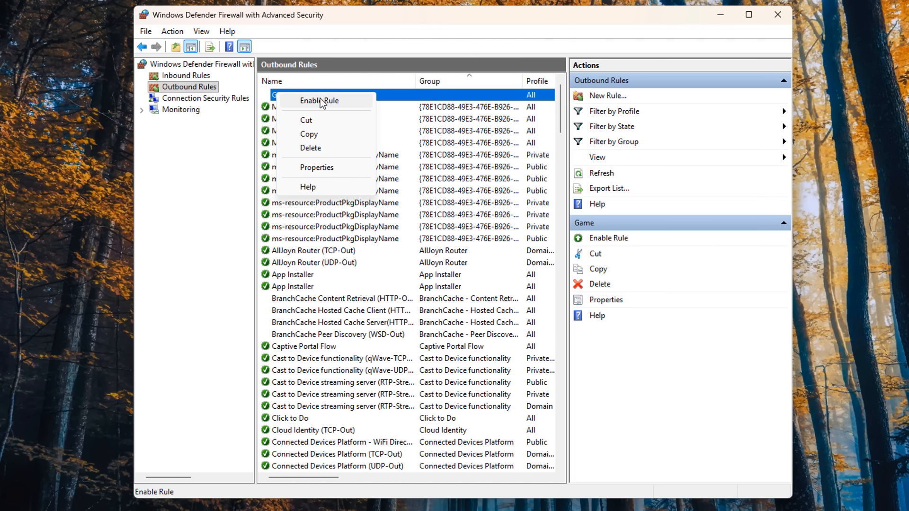
click(311, 148)
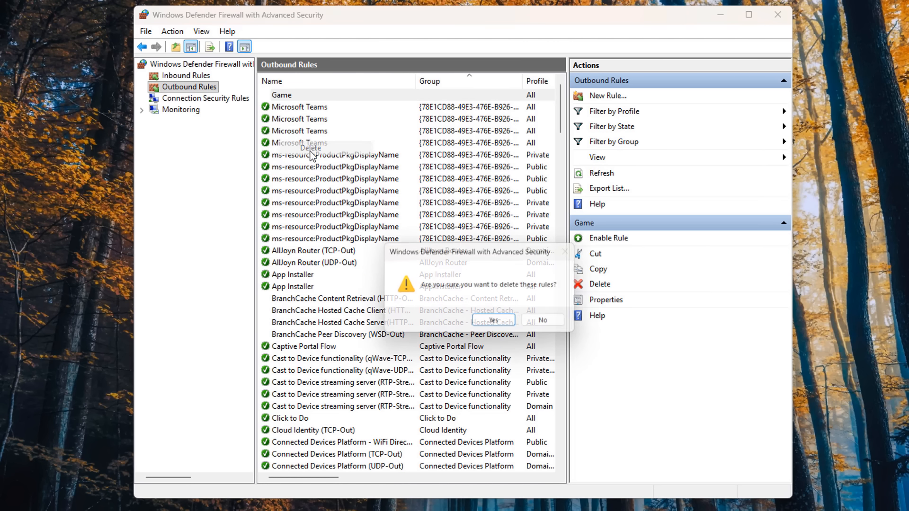
click(495, 323)
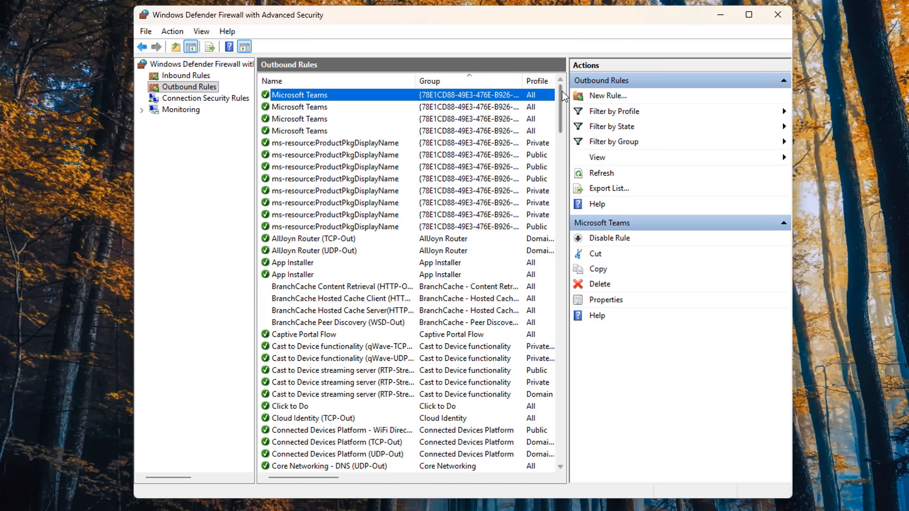
Start another new outbound rule with Program as the rule type and continue to the program selection
click(600, 96)
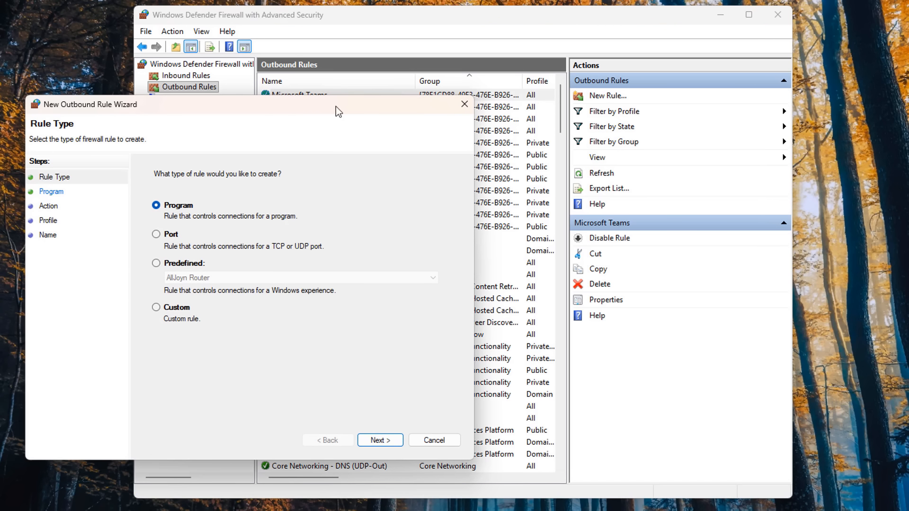
drag(265, 101, 454, 63)
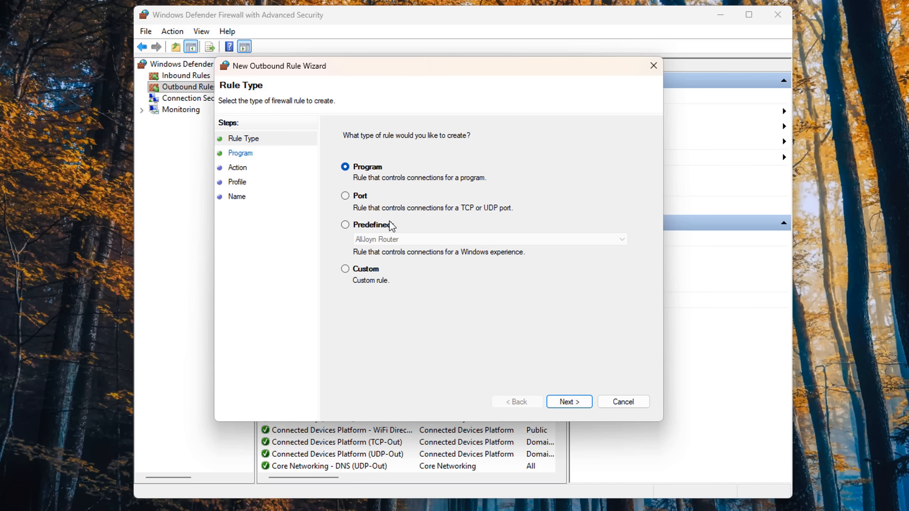
click(569, 401)
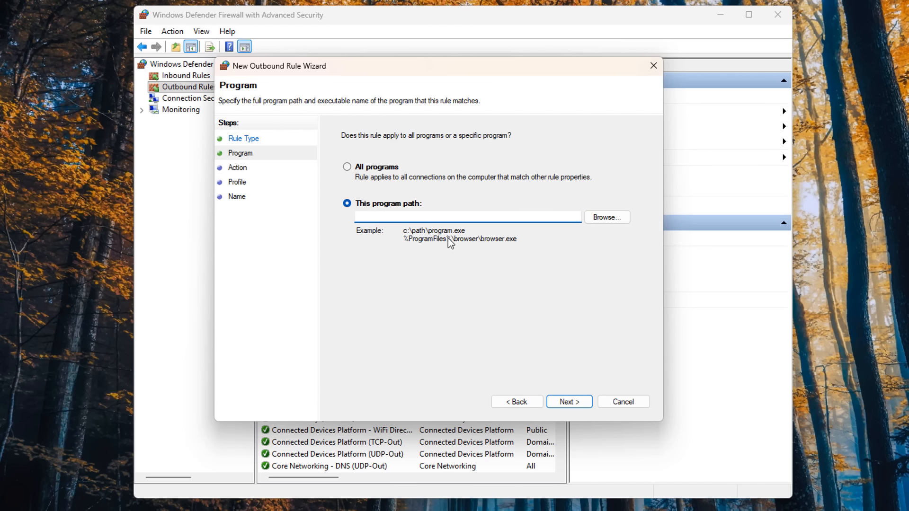
Browse to C:\Program Files\Windows Media Player and set wmplayer as the program the rule applies to
click(607, 218)
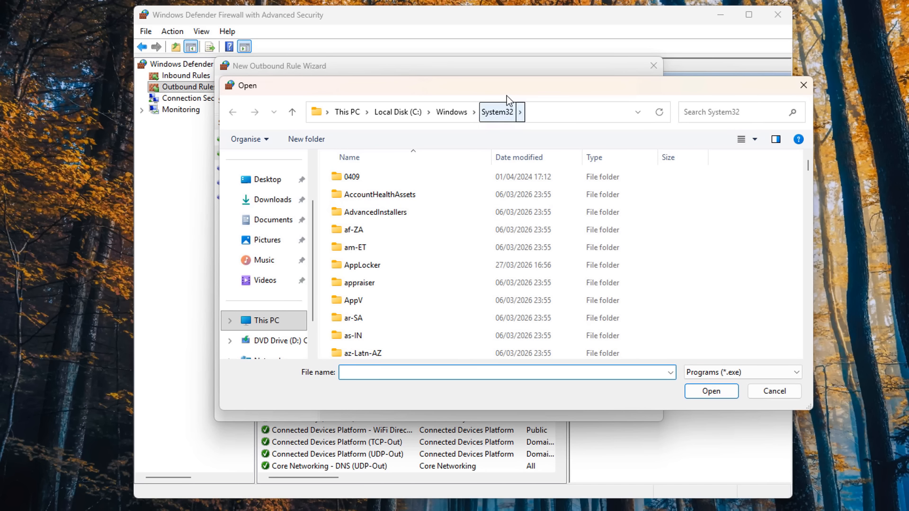
drag(507, 96, 437, 90)
scroll(392, 269, down, 6)
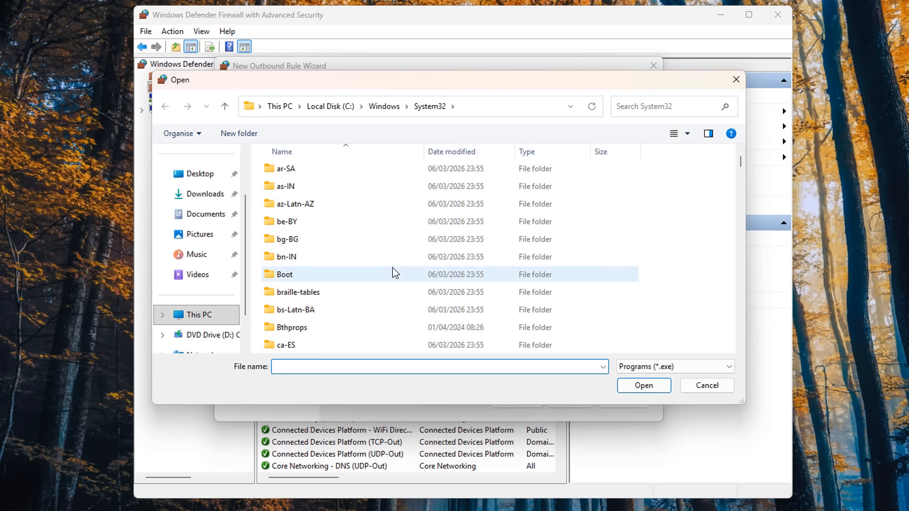
scroll(389, 272, down, 9)
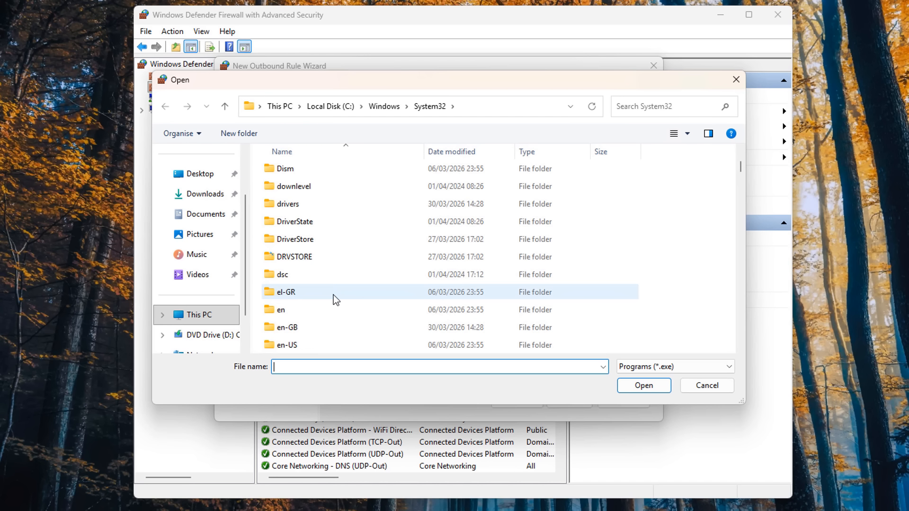
scroll(333, 297, down, 2)
click(330, 106)
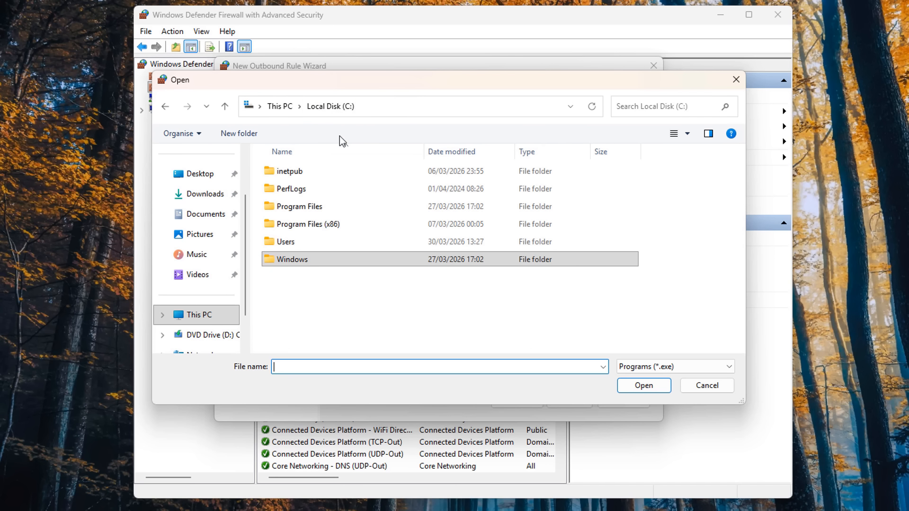
double_click(307, 207)
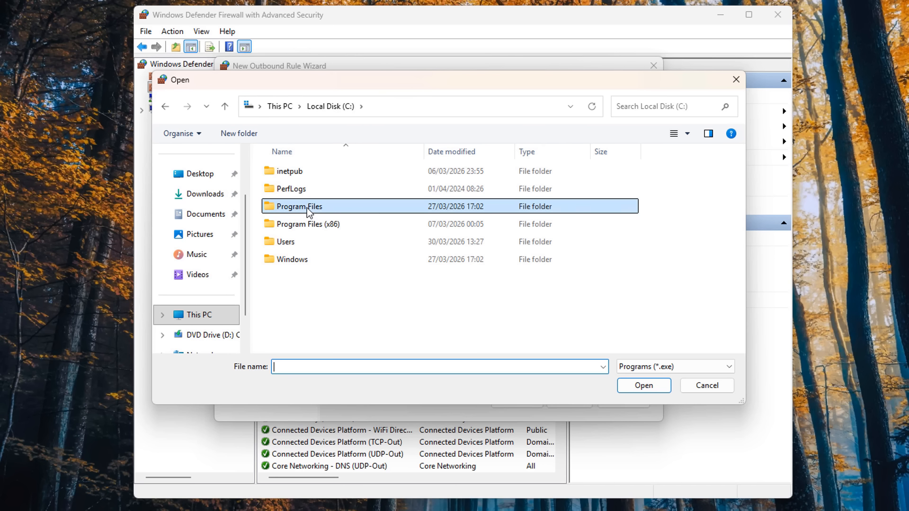
scroll(359, 263, down, 2)
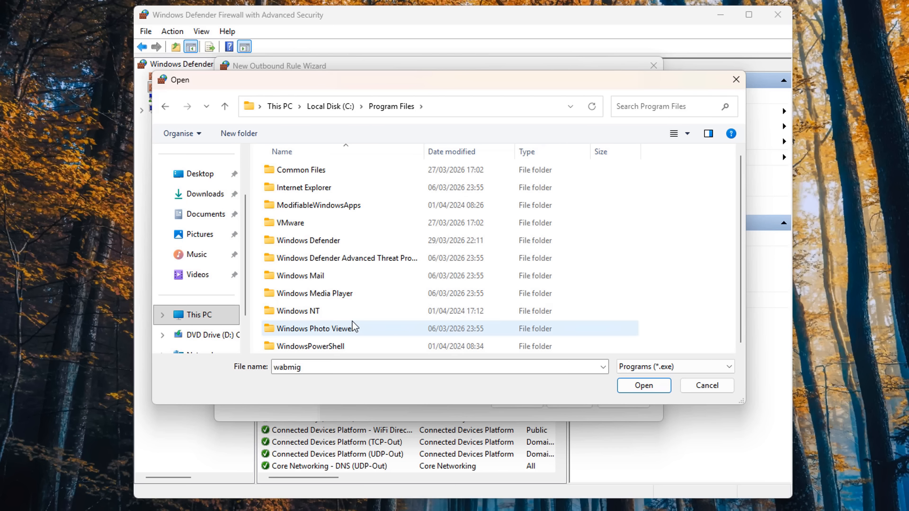
double_click(341, 293)
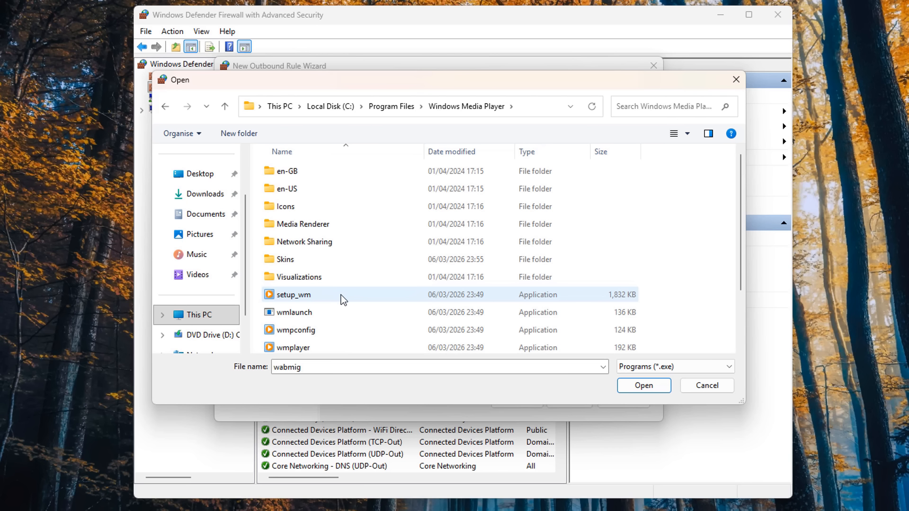
click(308, 346)
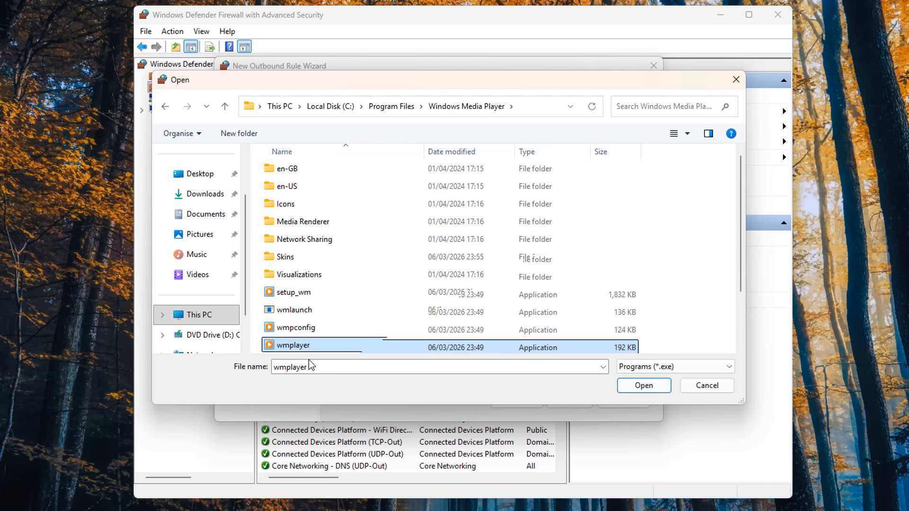
click(650, 386)
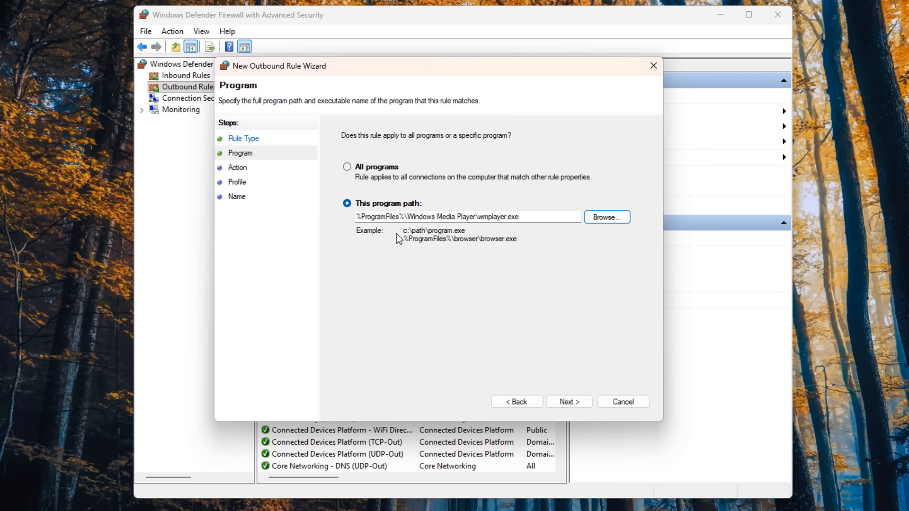
Keep Block the connection as the action and apply the rule to the Domain, Private and Public profiles
click(566, 402)
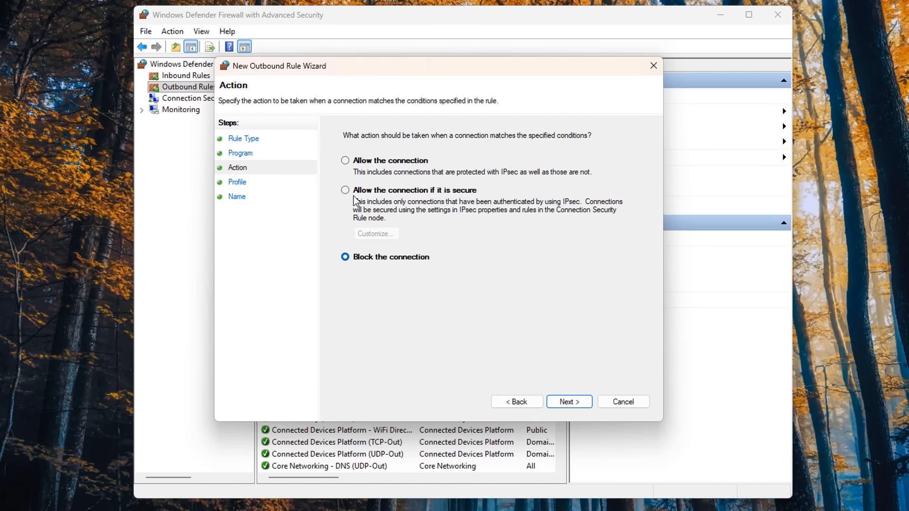
click(569, 401)
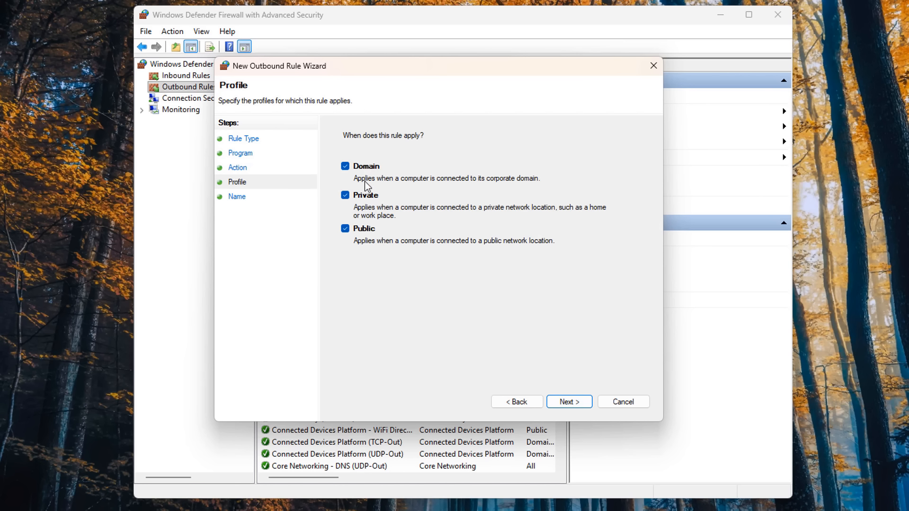
click(568, 402)
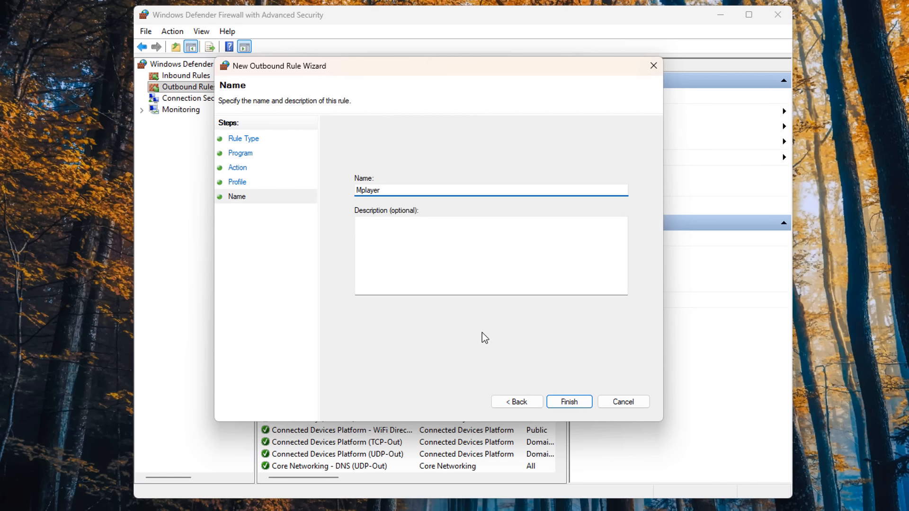
Name the rule Mplayer with the description "block" and finish creating it
click(432, 249)
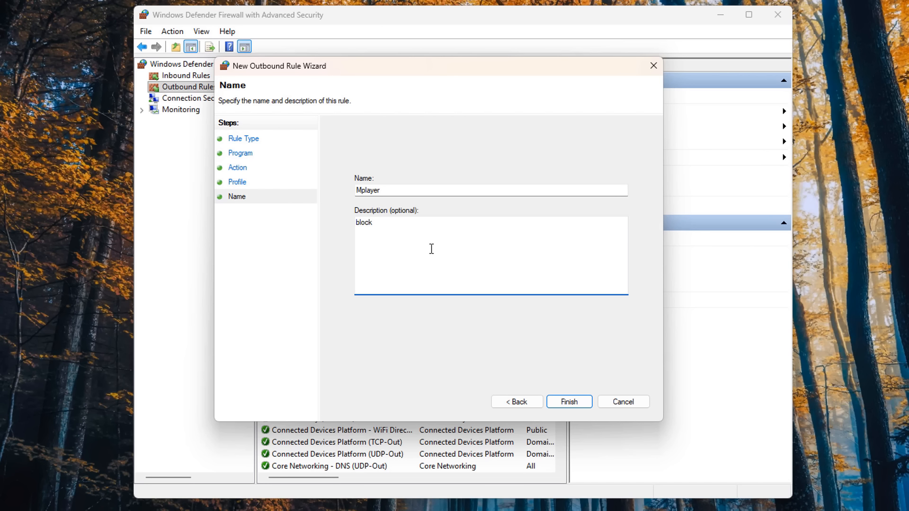
click(572, 400)
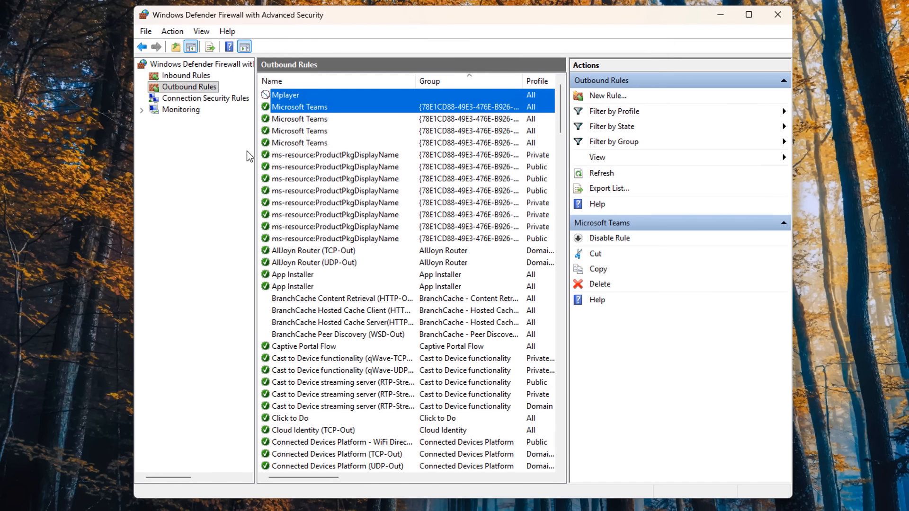
Delete the Mplayer rule from the outbound rules, confirm the deletion and close the firewall window
click(291, 97)
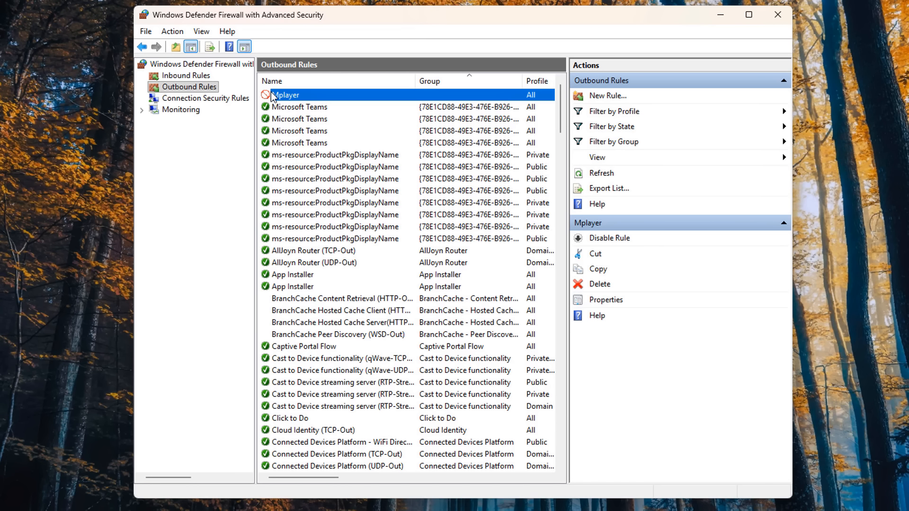
right_click(275, 95)
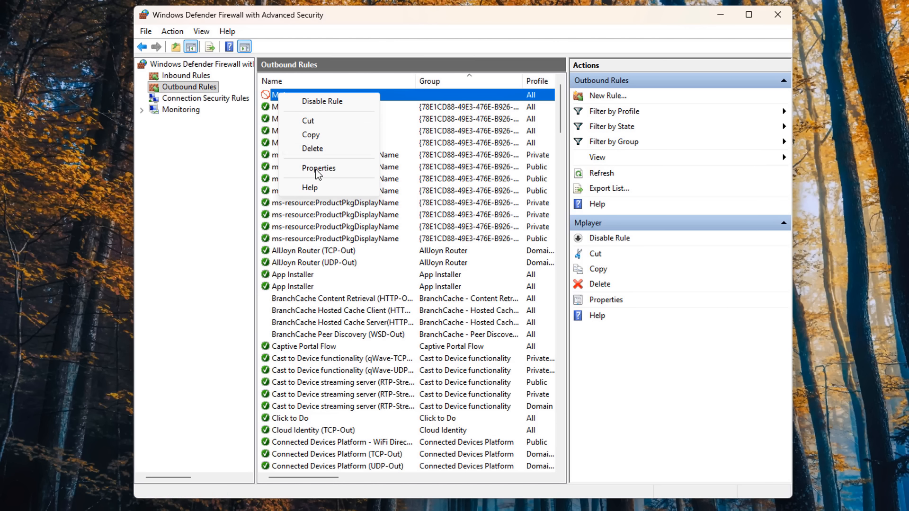
click(319, 149)
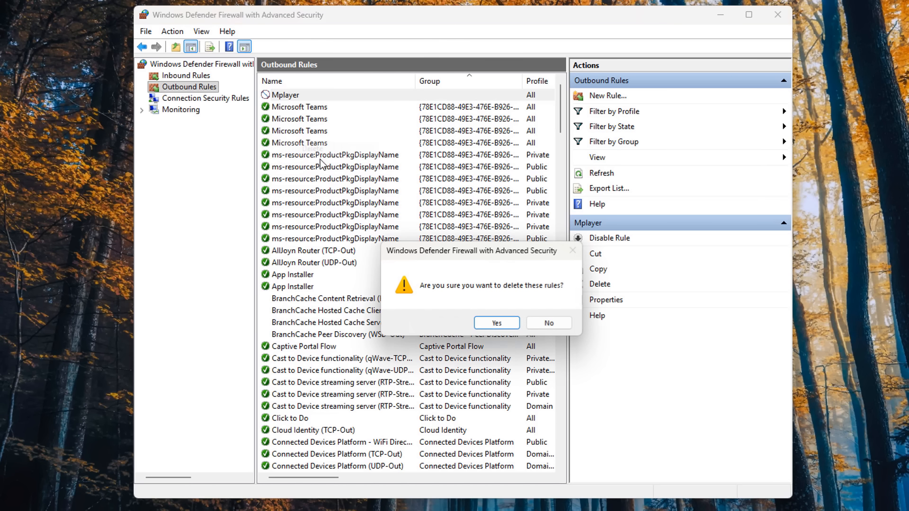
click(504, 322)
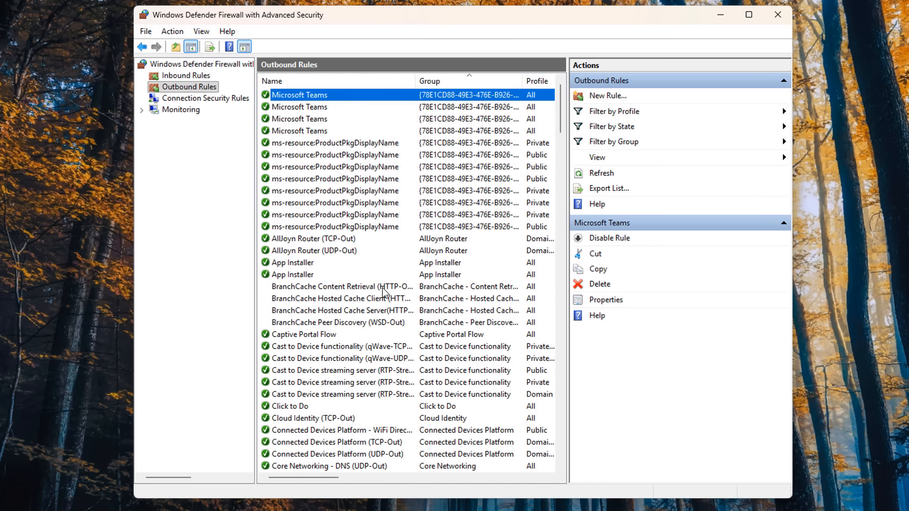
click(774, 18)
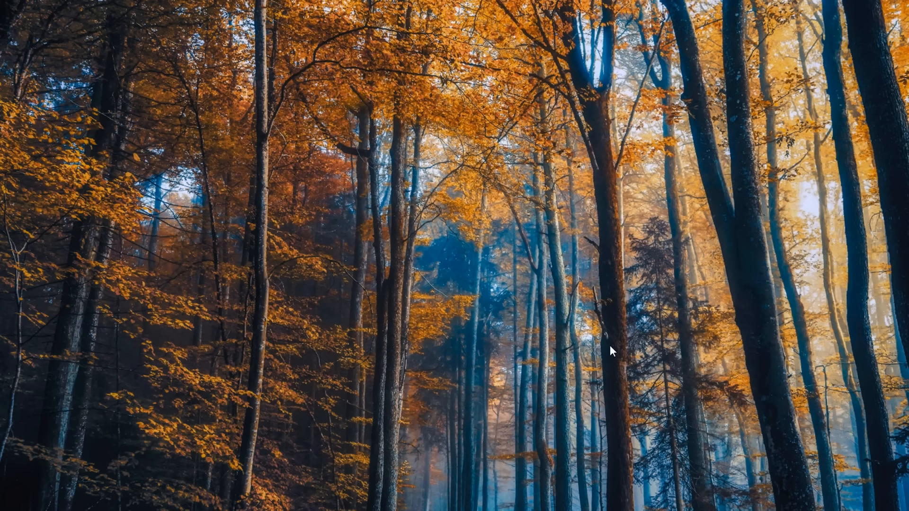